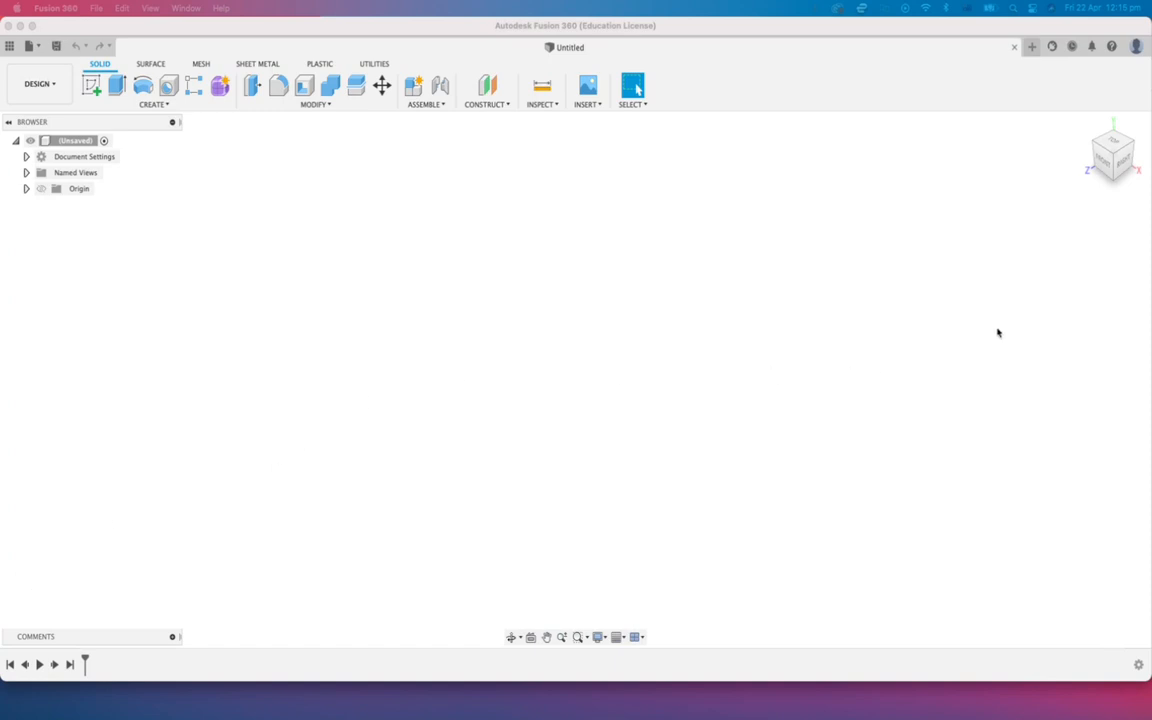
- Start a new sketch on the front XY plane, viewed from the front
click(1103, 158)
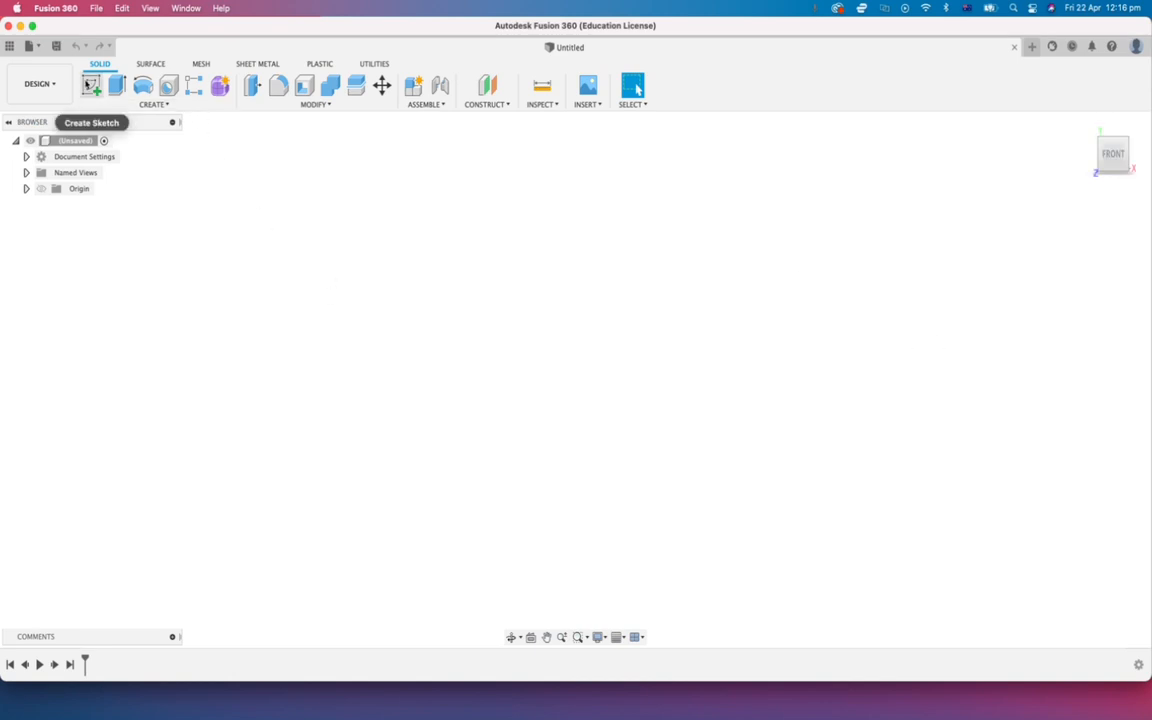
click(91, 88)
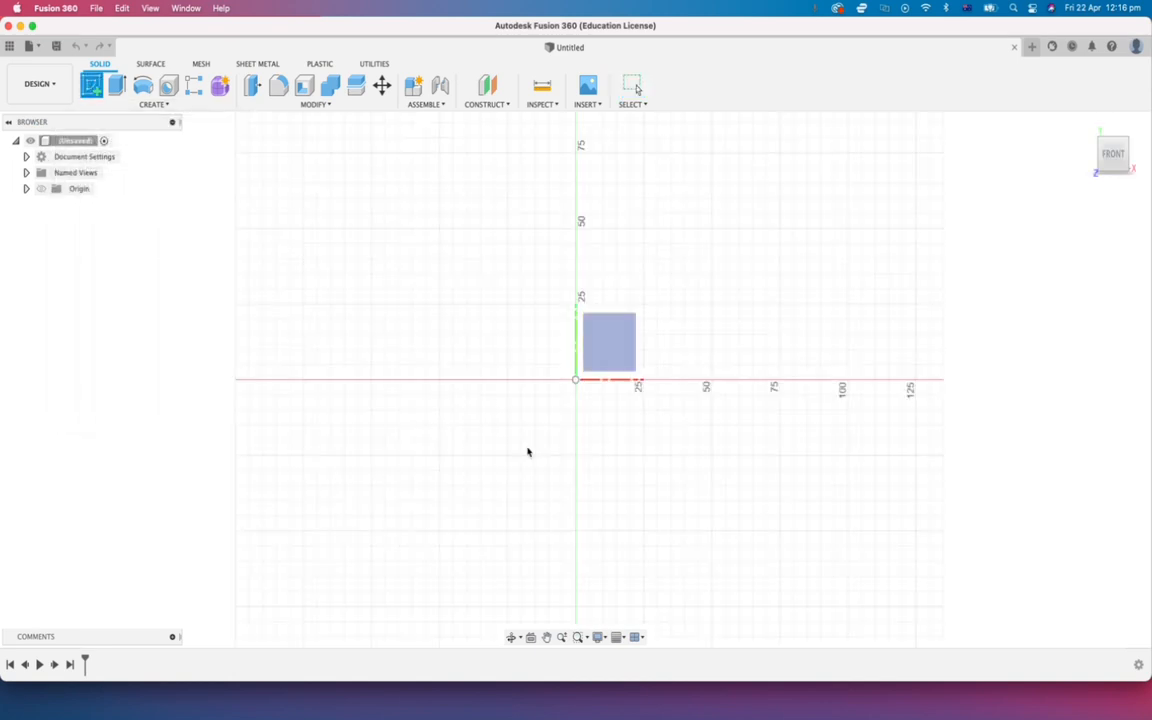
click(586, 333)
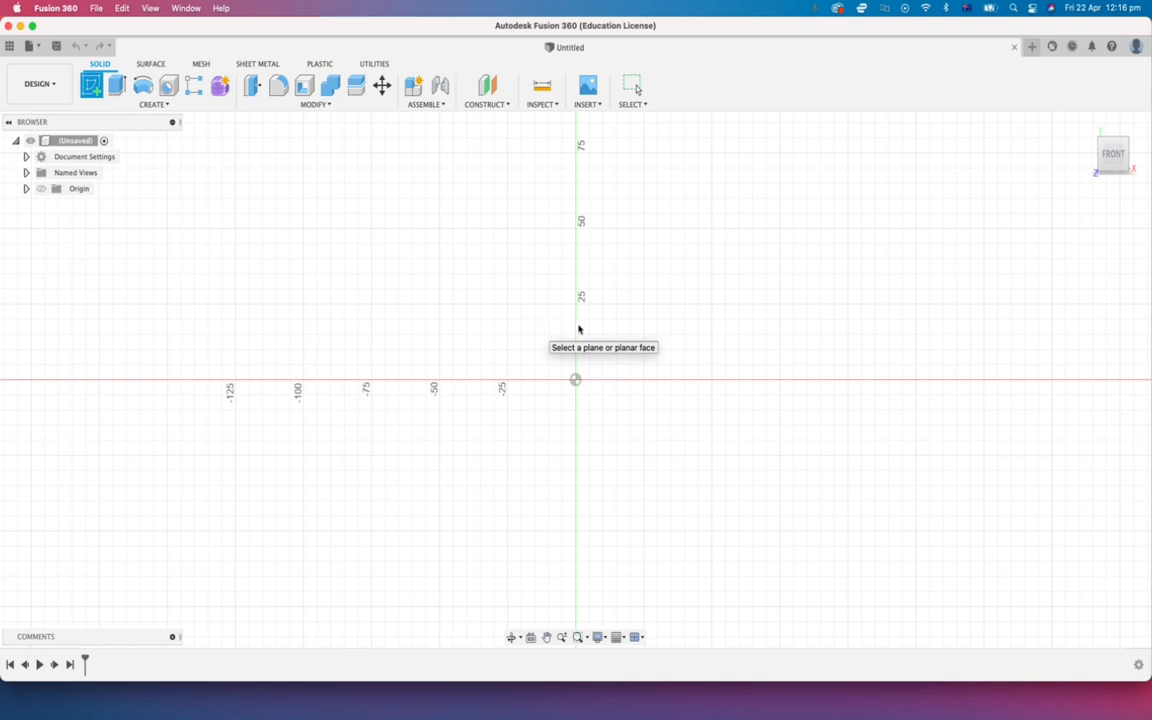
click(546, 637)
mouse_move(545, 448)
mouse_down()
mouse_move(380, 470)
mouse_move(339, 529)
mouse_up()
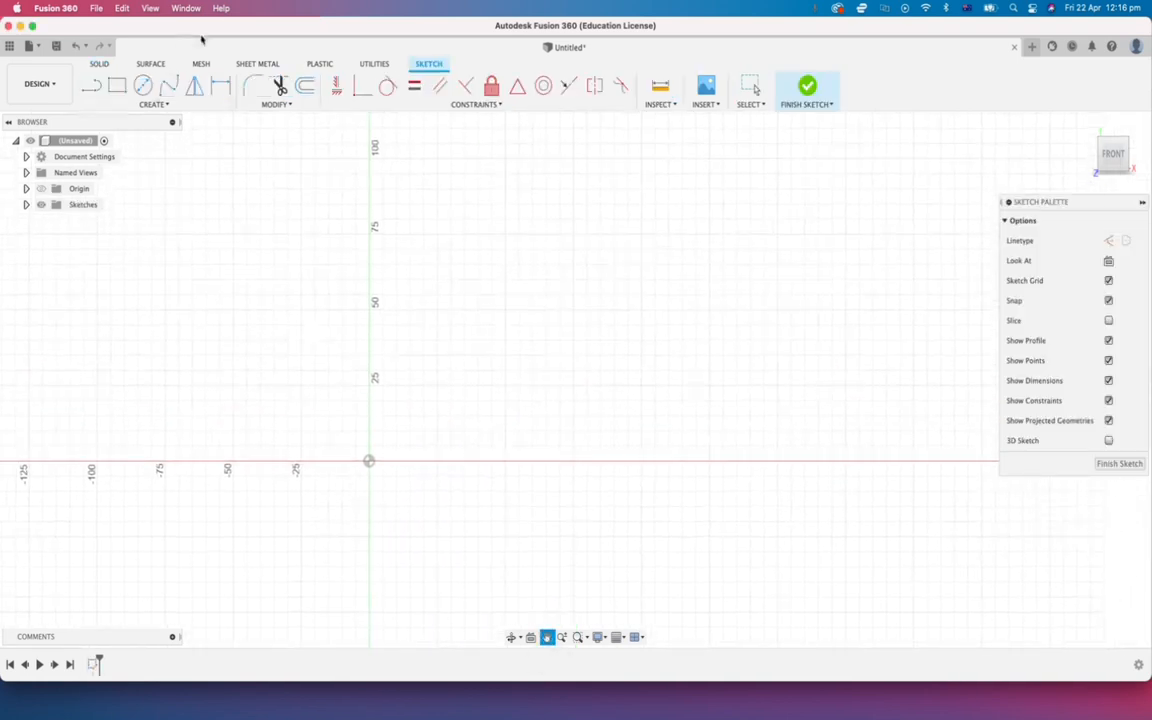
- Sketch a closed, irregular four-sided outline with the Line tool, starting and ending at the origin
click(94, 88)
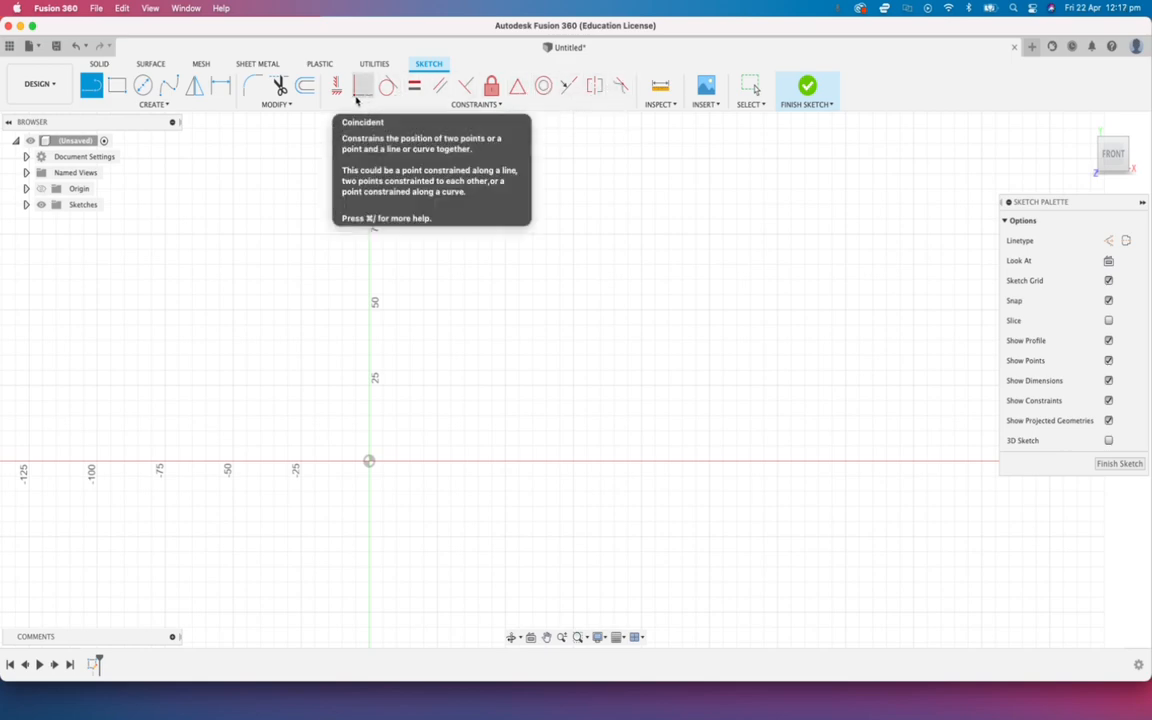
click(92, 86)
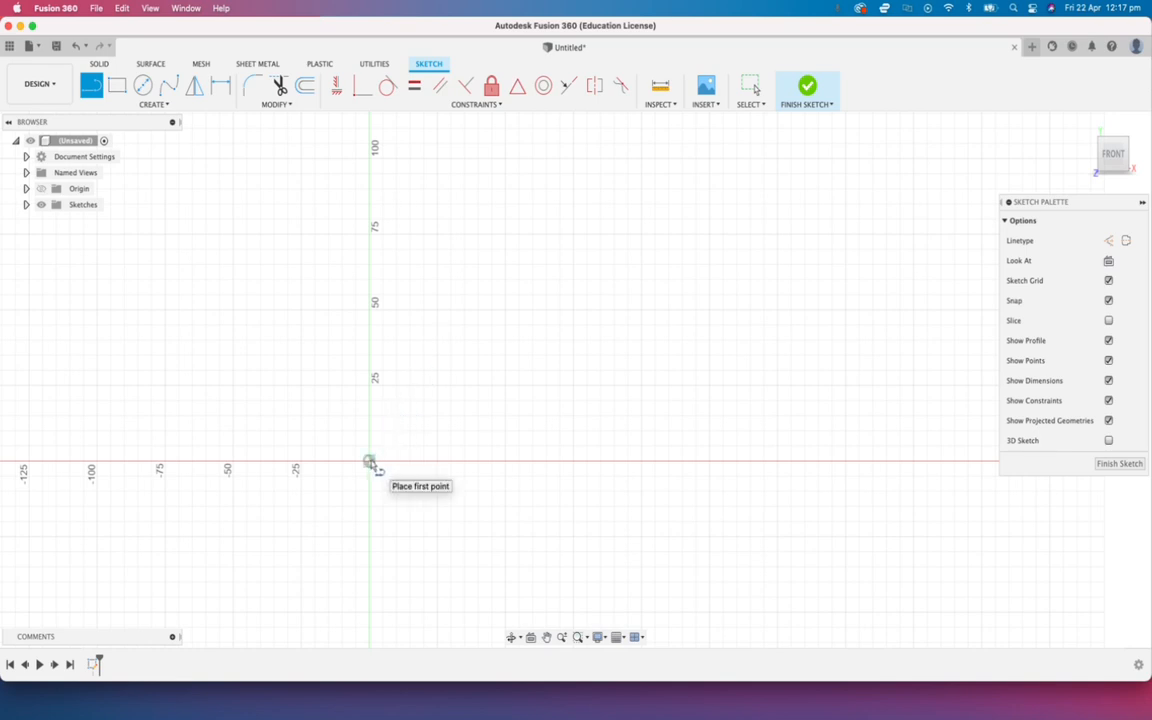
click(369, 461)
click(424, 229)
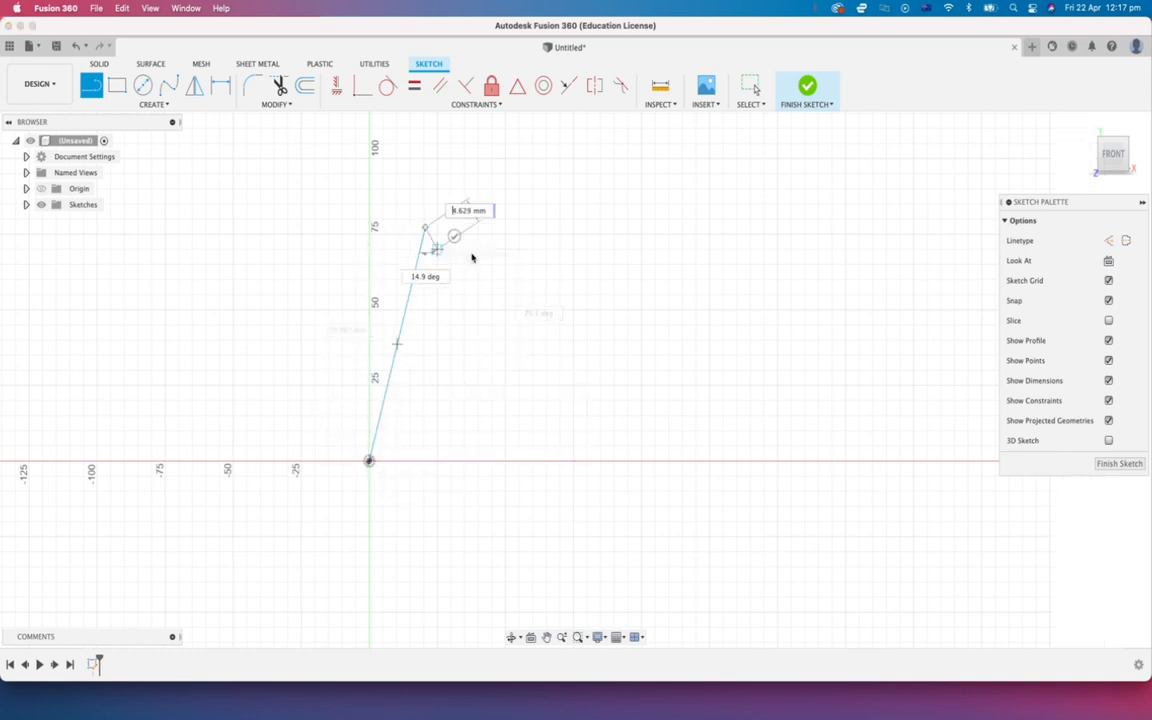
click(649, 183)
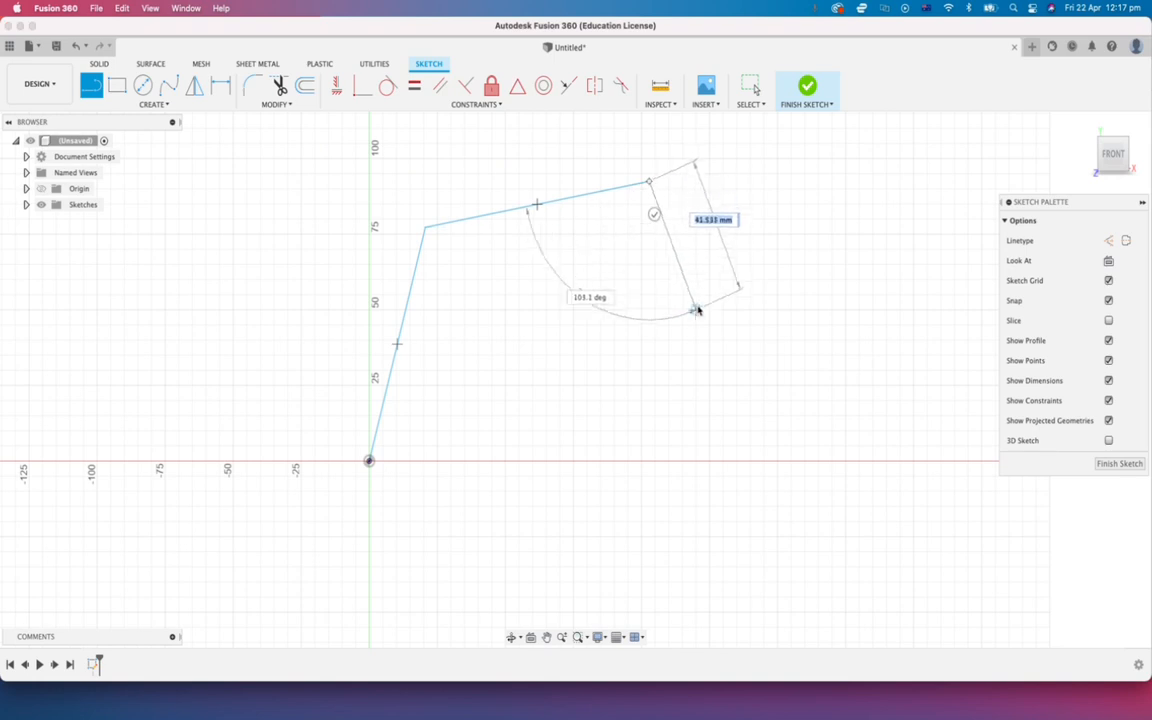
click(725, 362)
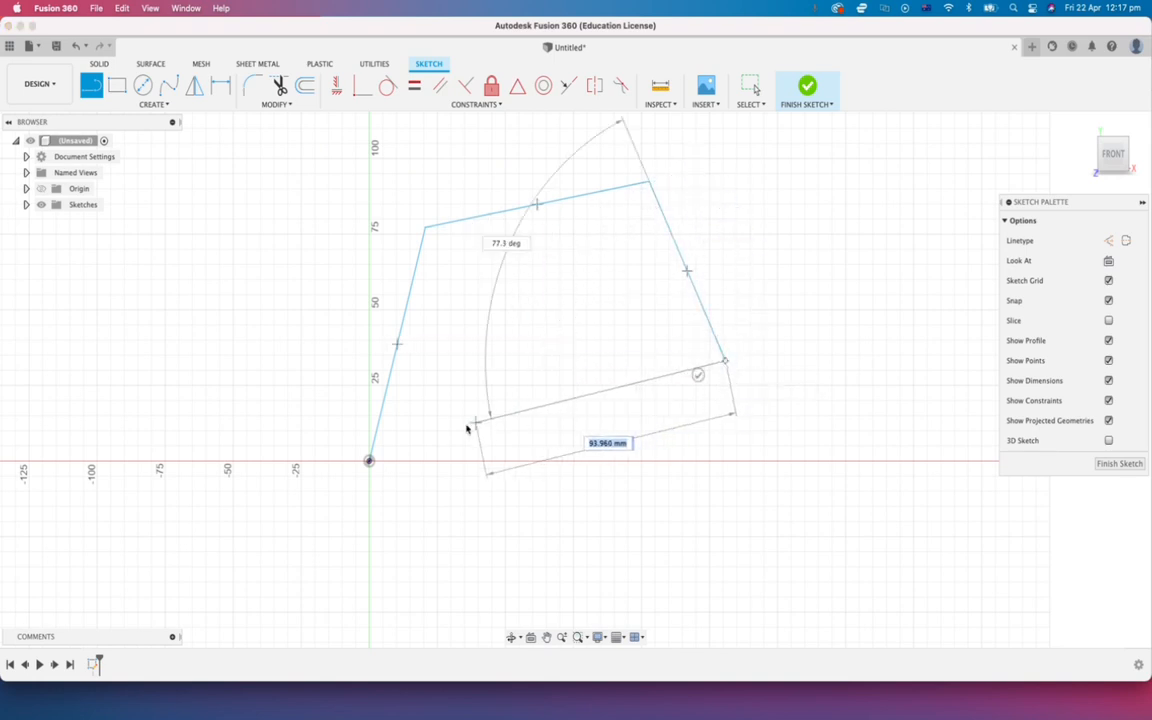
click(369, 461)
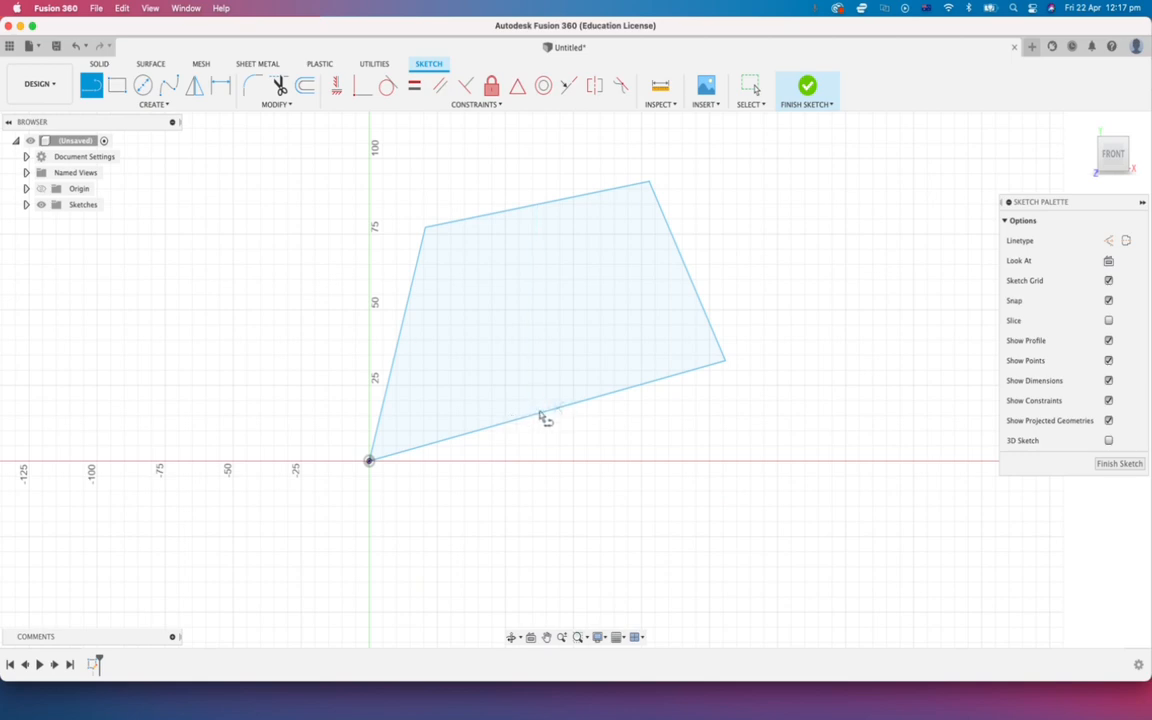
- Constrain the outline's bottom line to horizontal and make the top line parallel to it
click(338, 88)
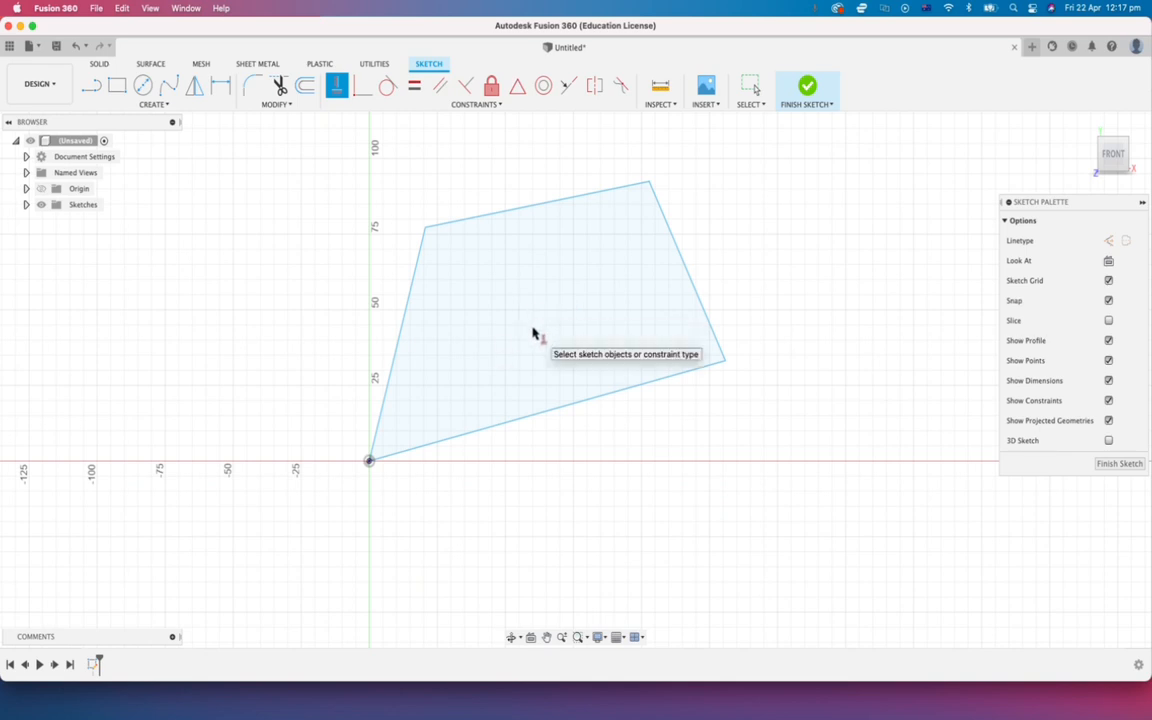
click(547, 412)
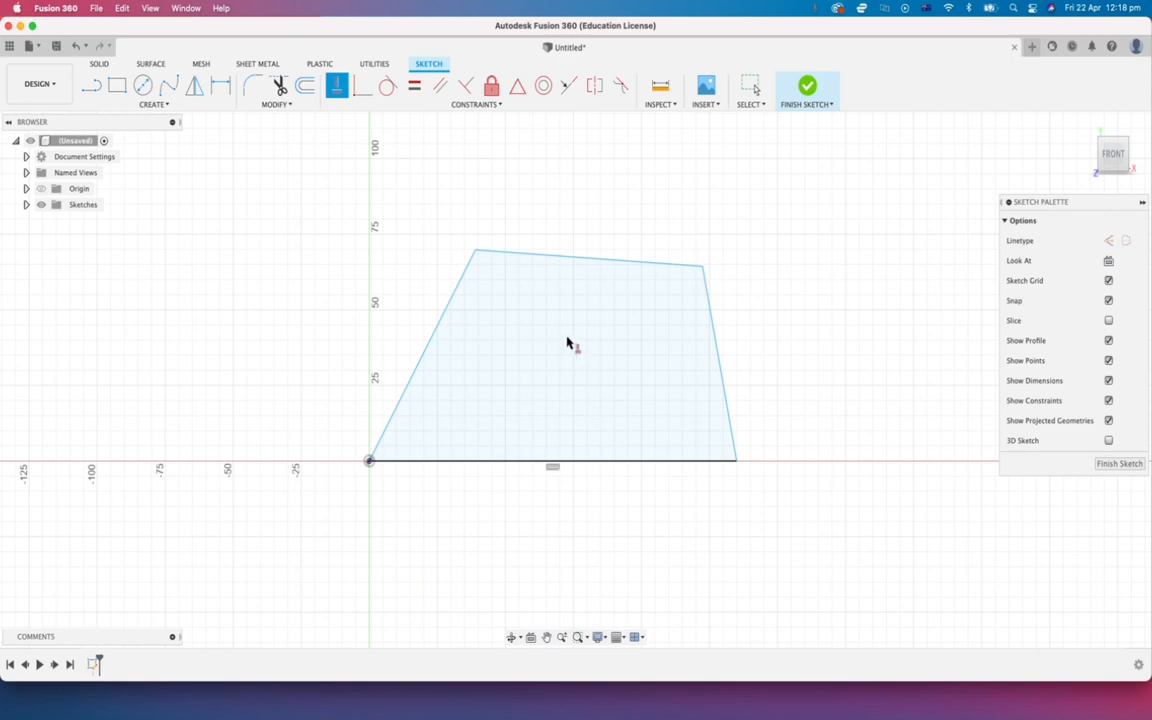
click(440, 88)
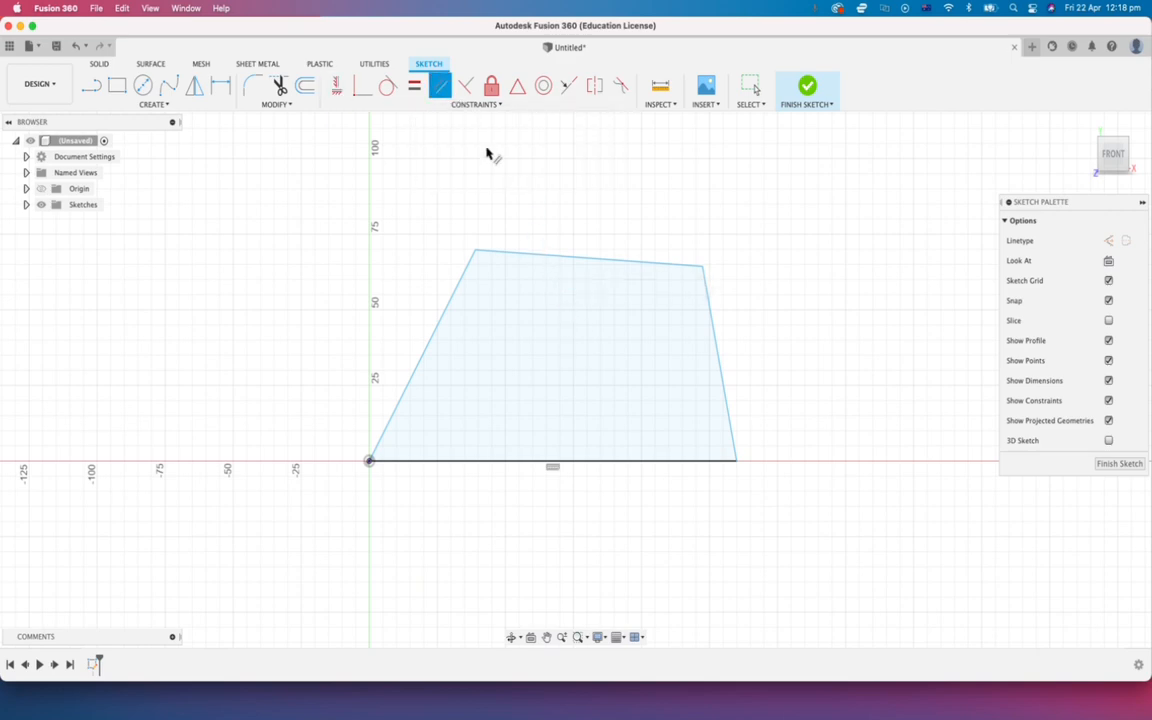
click(560, 257)
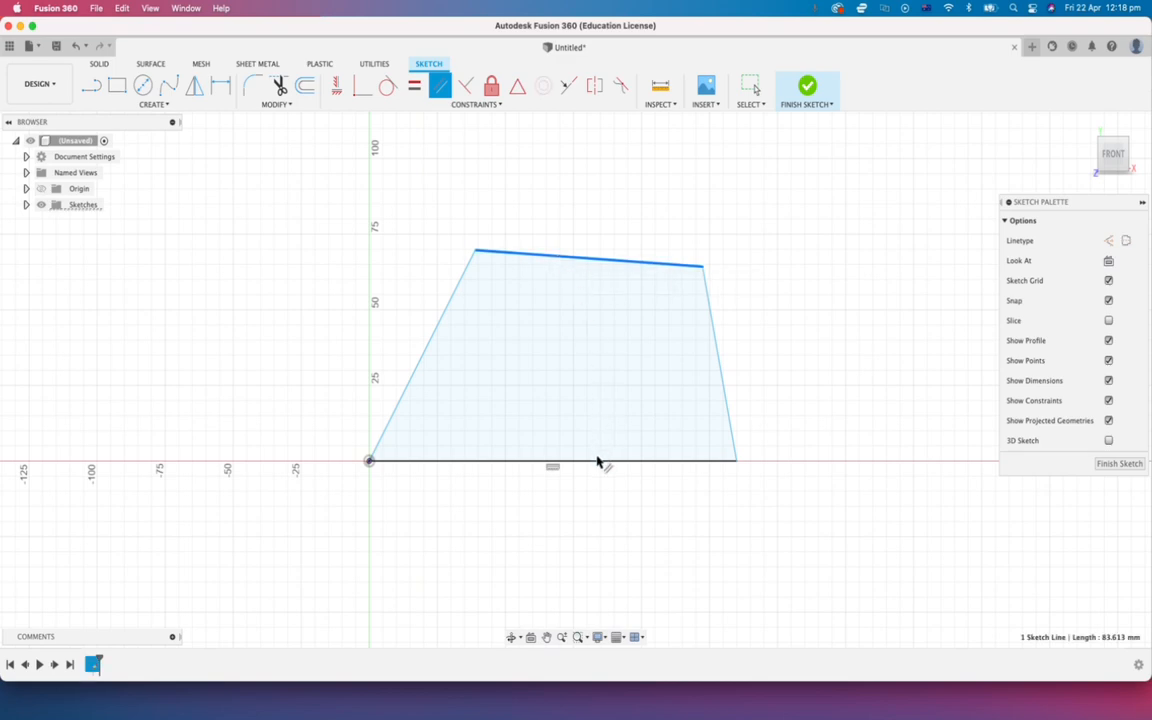
click(599, 461)
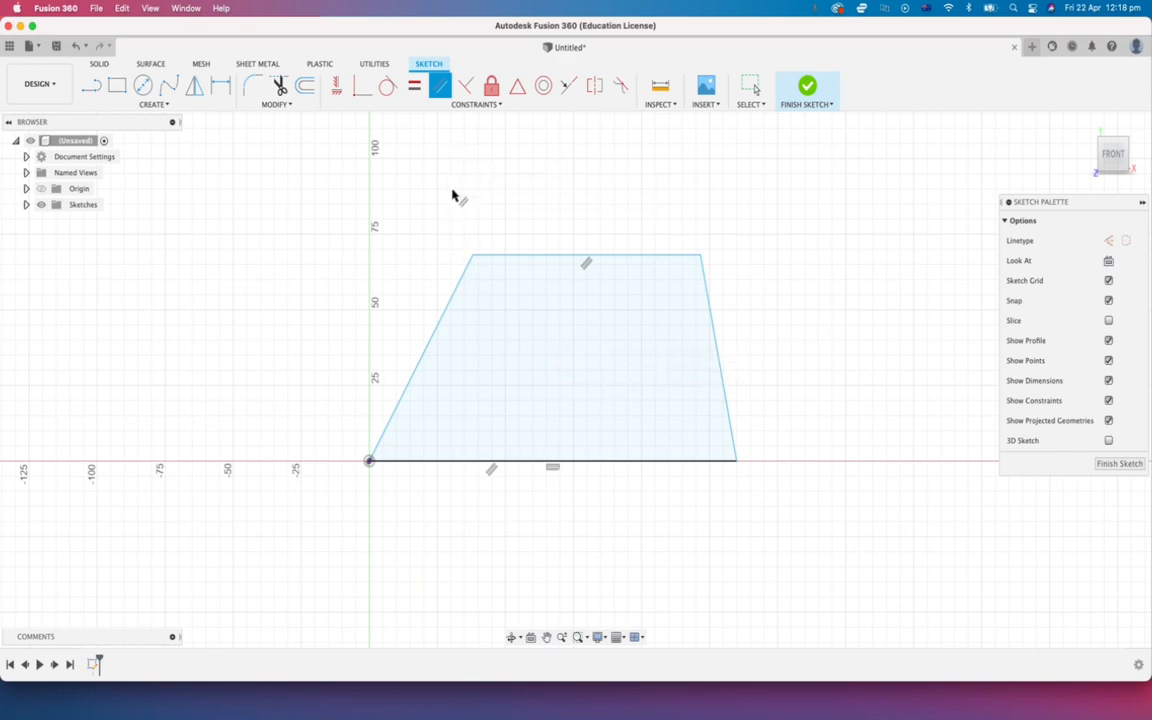
- Dimension the distance between the parallel top and bottom lines at 50 mm
key(d)
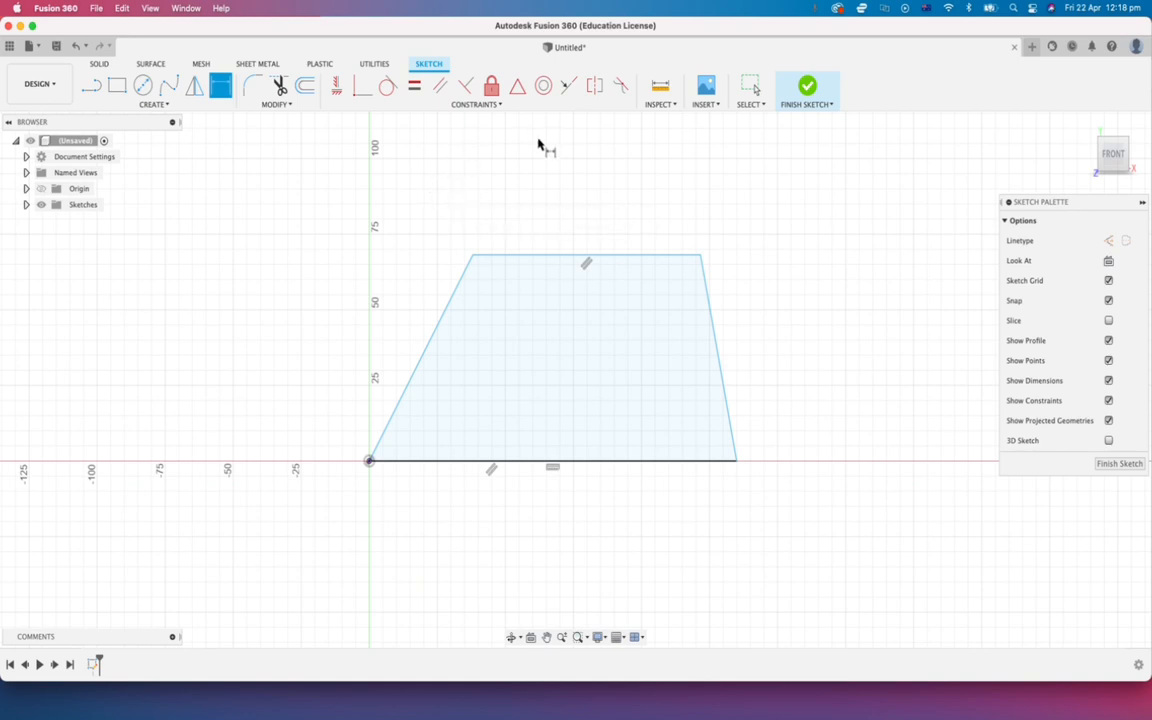
click(512, 257)
click(604, 461)
click(810, 363)
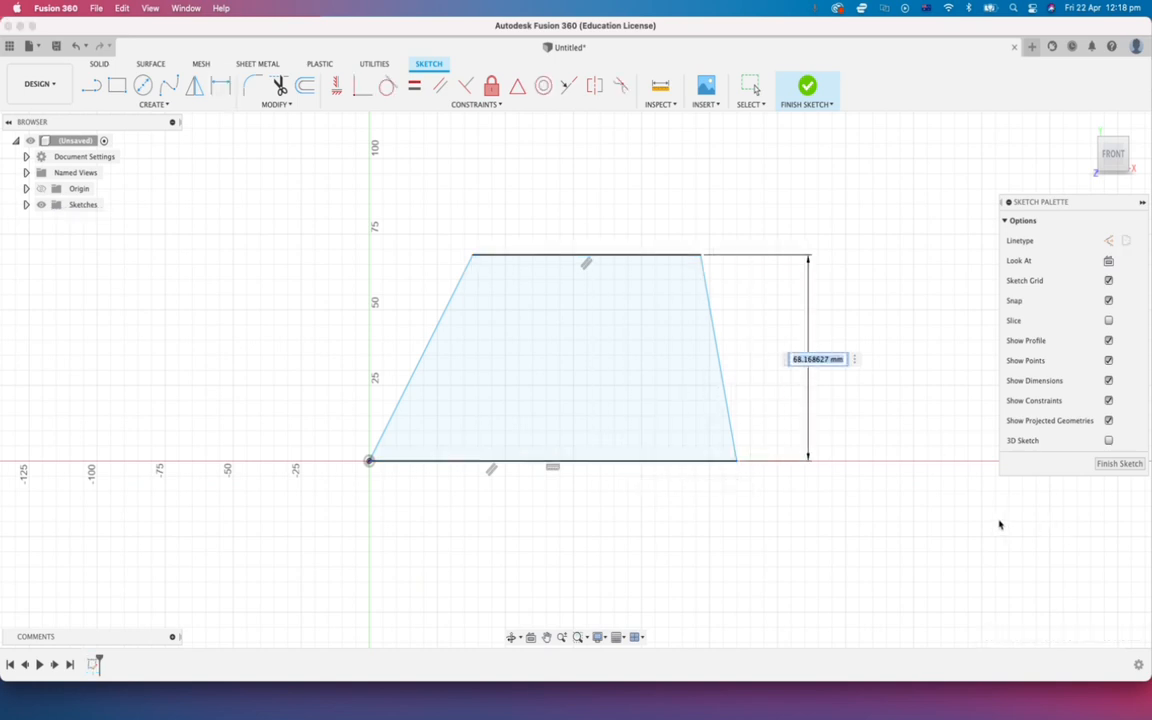
key(BackSpace)
text(50)
key(Return)
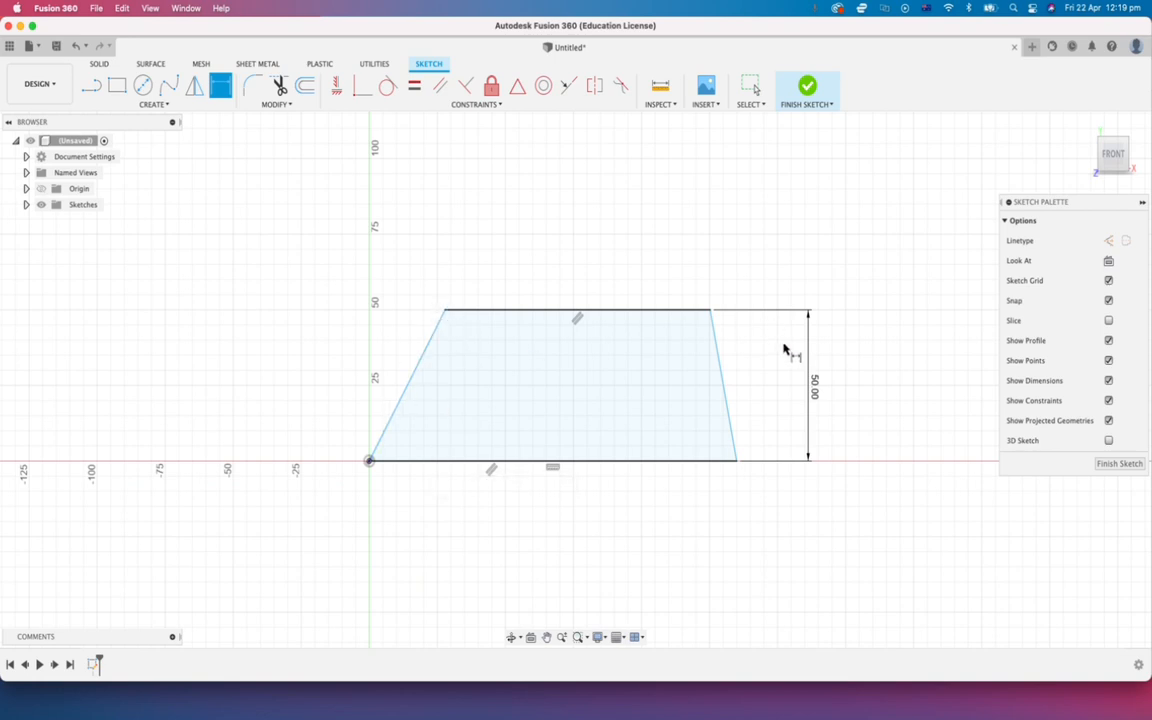
key(Escape)
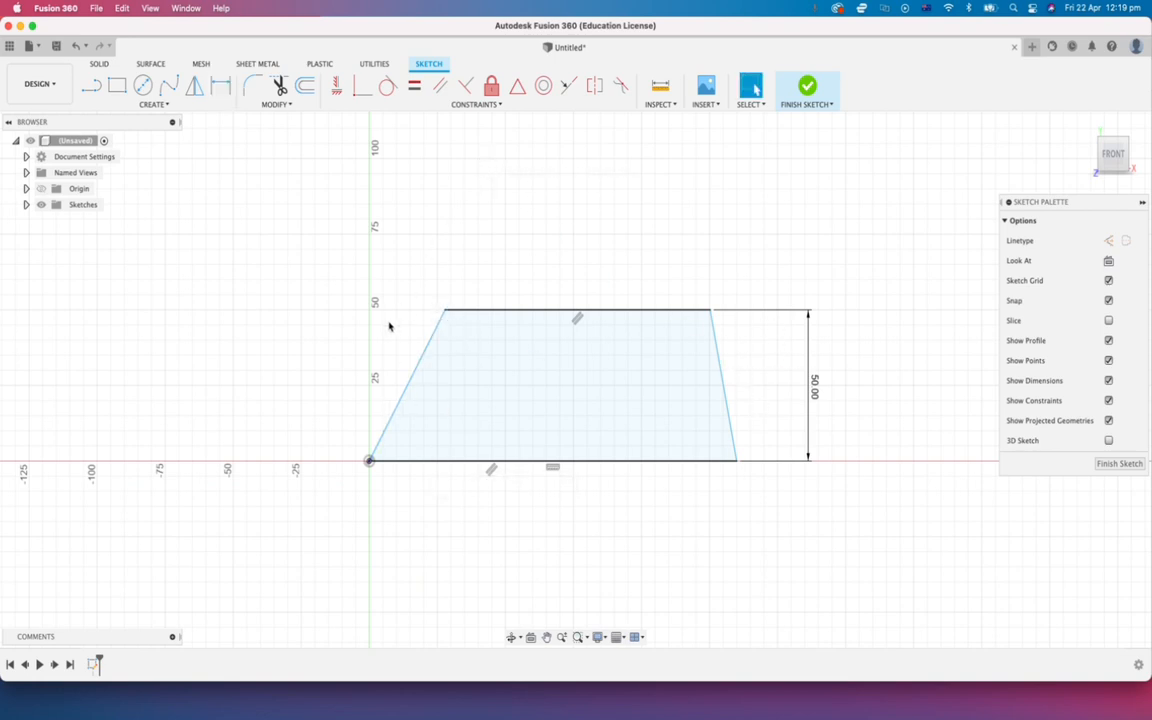
- Move the left and right slanted sides sideways to test which parts of the outline are still free
drag(417, 375, 368, 352)
mouse_move(329, 344)
mouse_down()
mouse_move(442, 345)
mouse_move(309, 345)
mouse_move(431, 347)
mouse_up()
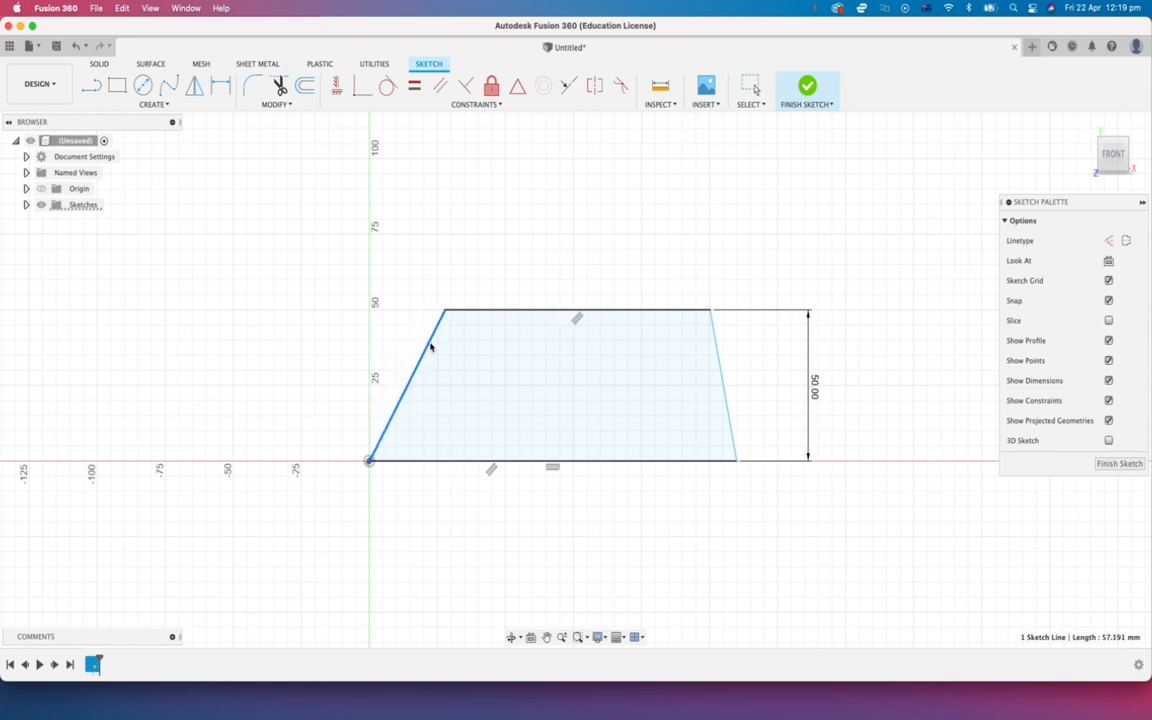
key(Escape)
mouse_move(714, 354)
mouse_down()
mouse_move(798, 350)
mouse_move(736, 352)
mouse_move(747, 350)
mouse_up()
key(Escape)
key(Escape)
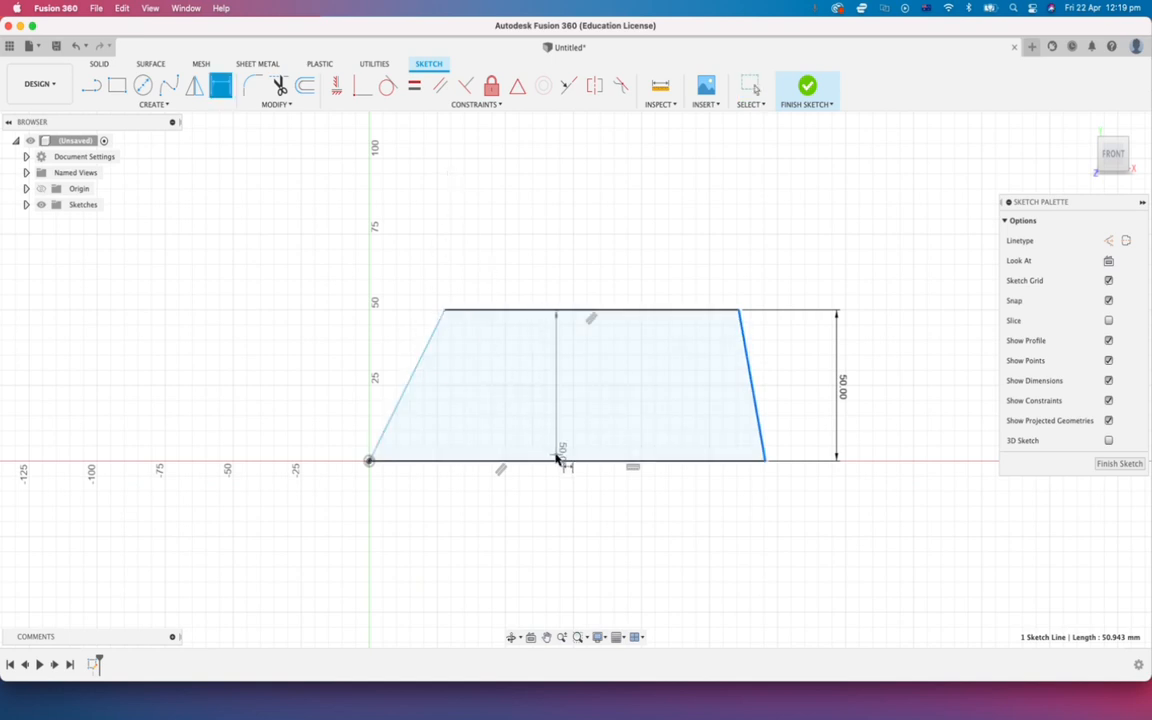
- Dimension the trapezoid's bottom line at 120 mm
key(d)
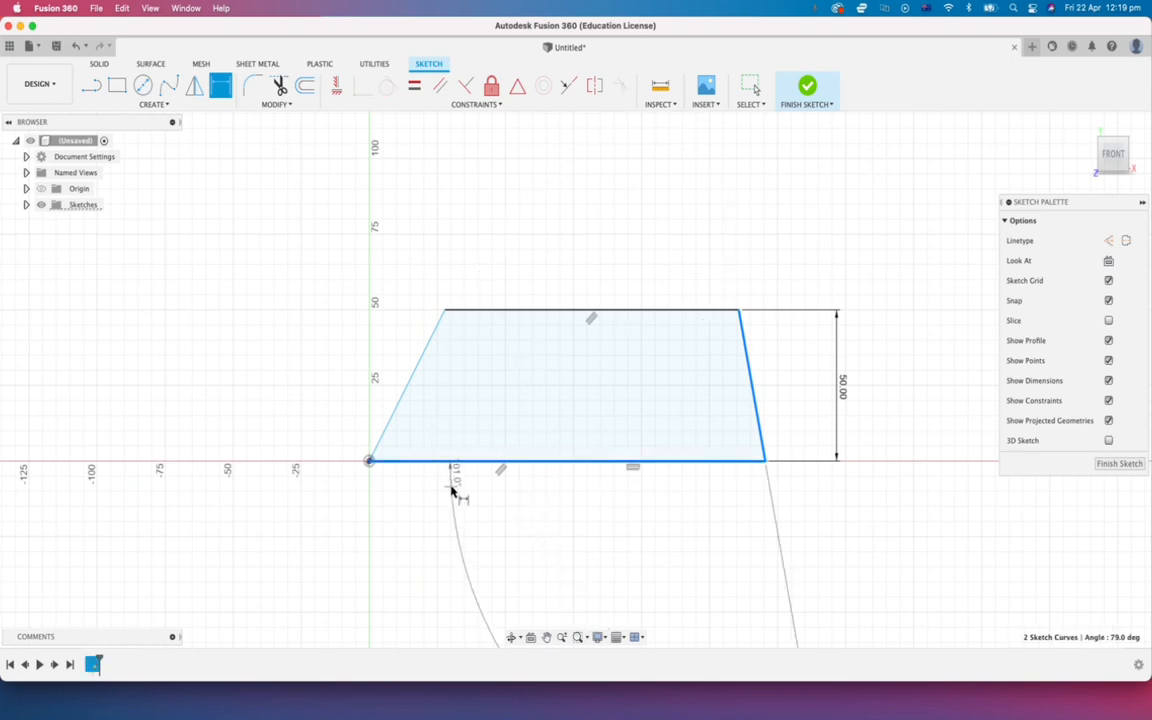
key(Escape)
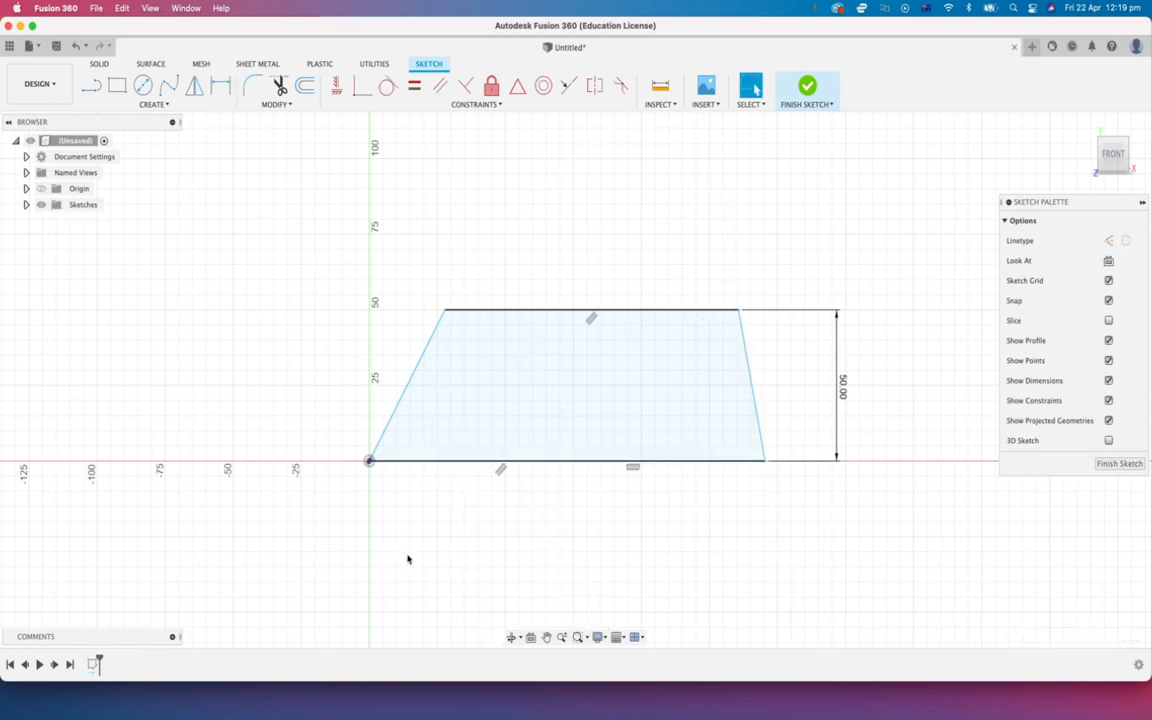
key(d)
click(546, 461)
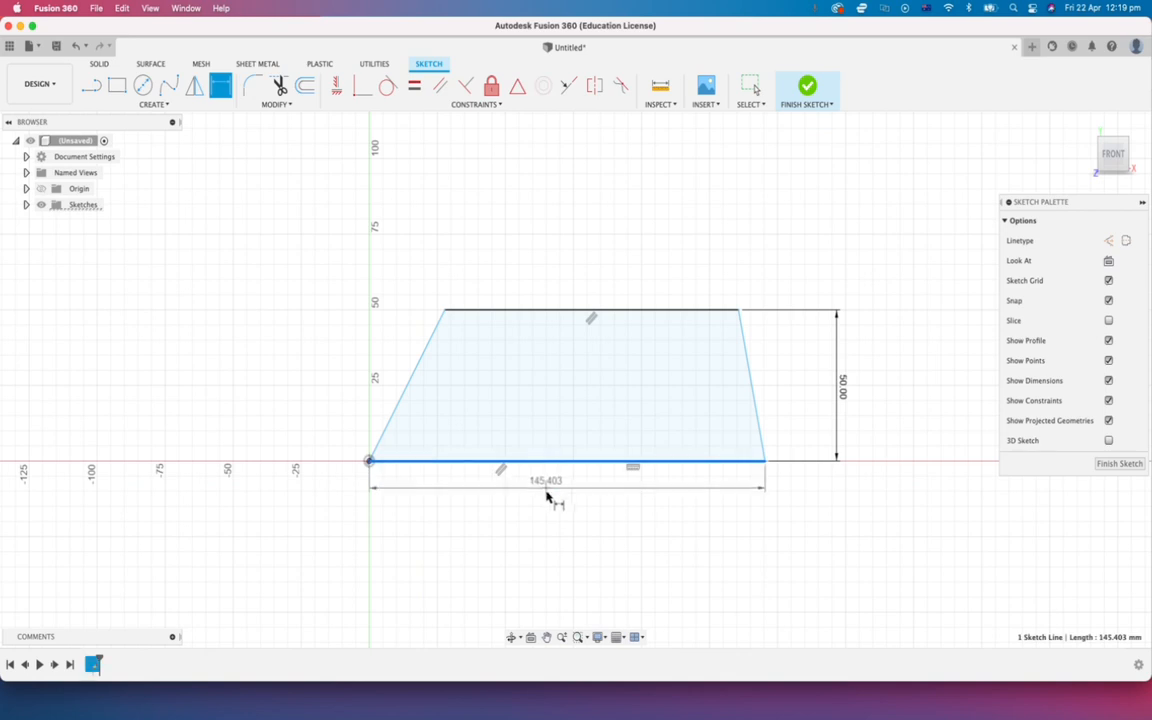
click(551, 516)
text(120)
key(Return)
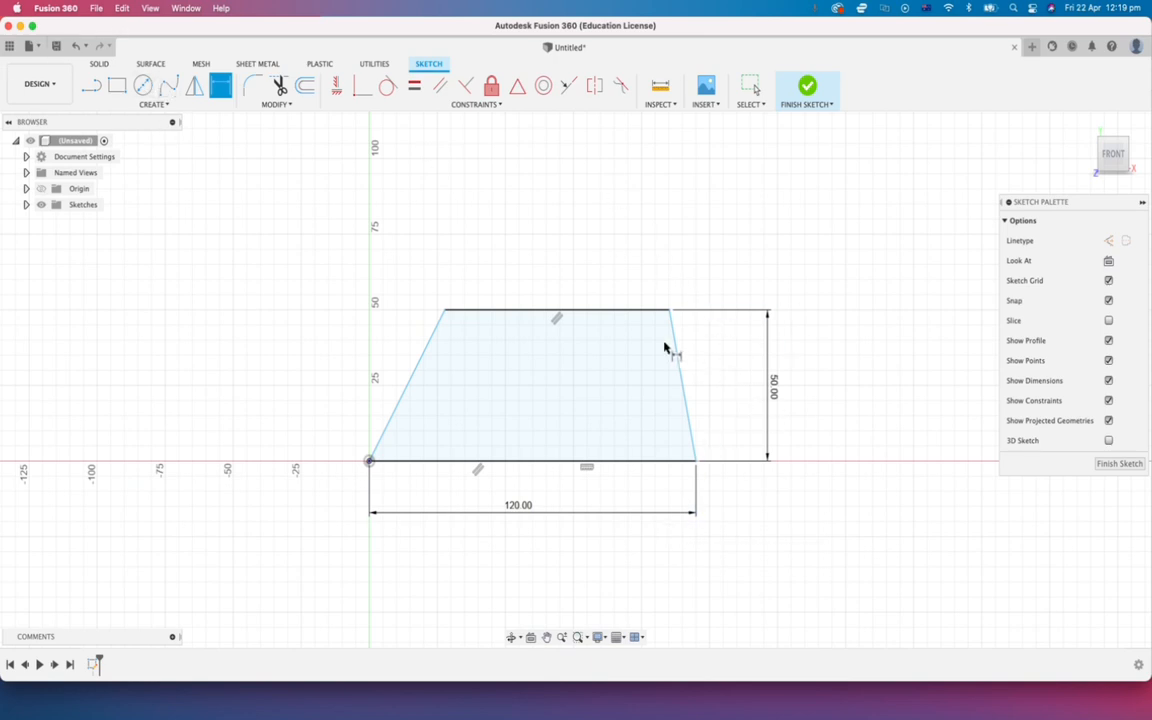
key(Escape)
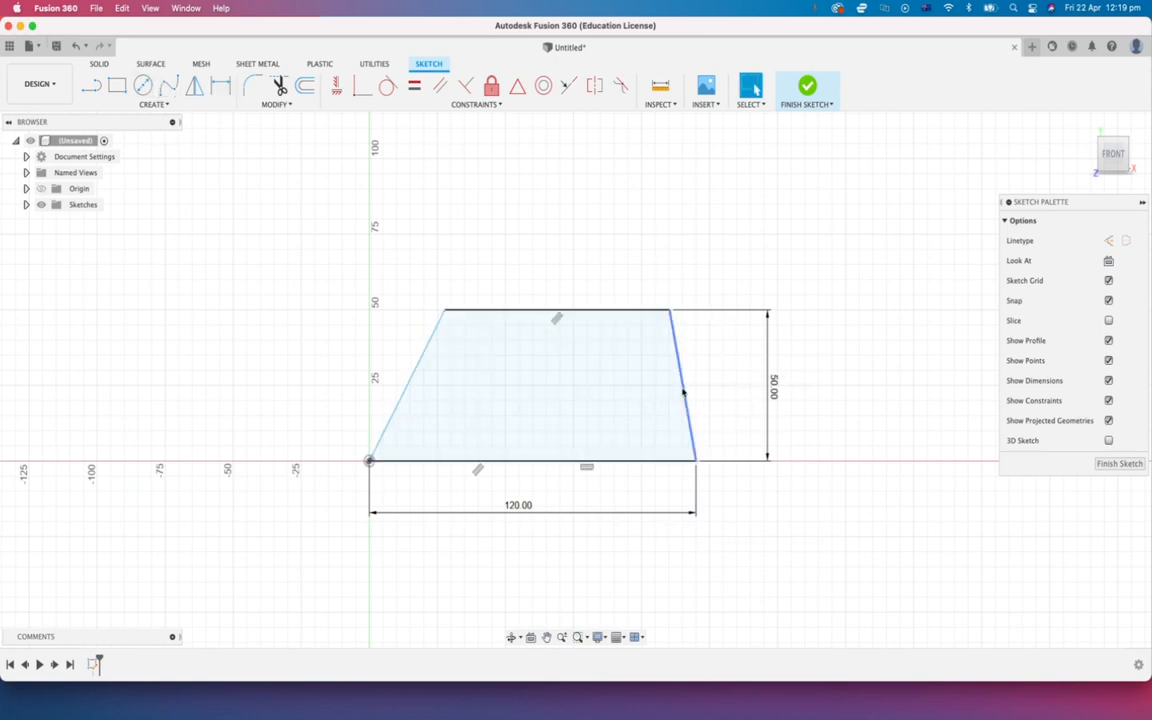
- Change the slant of both sides by moving the trapezoid's top-right corner and left side slightly to the left
click(682, 388)
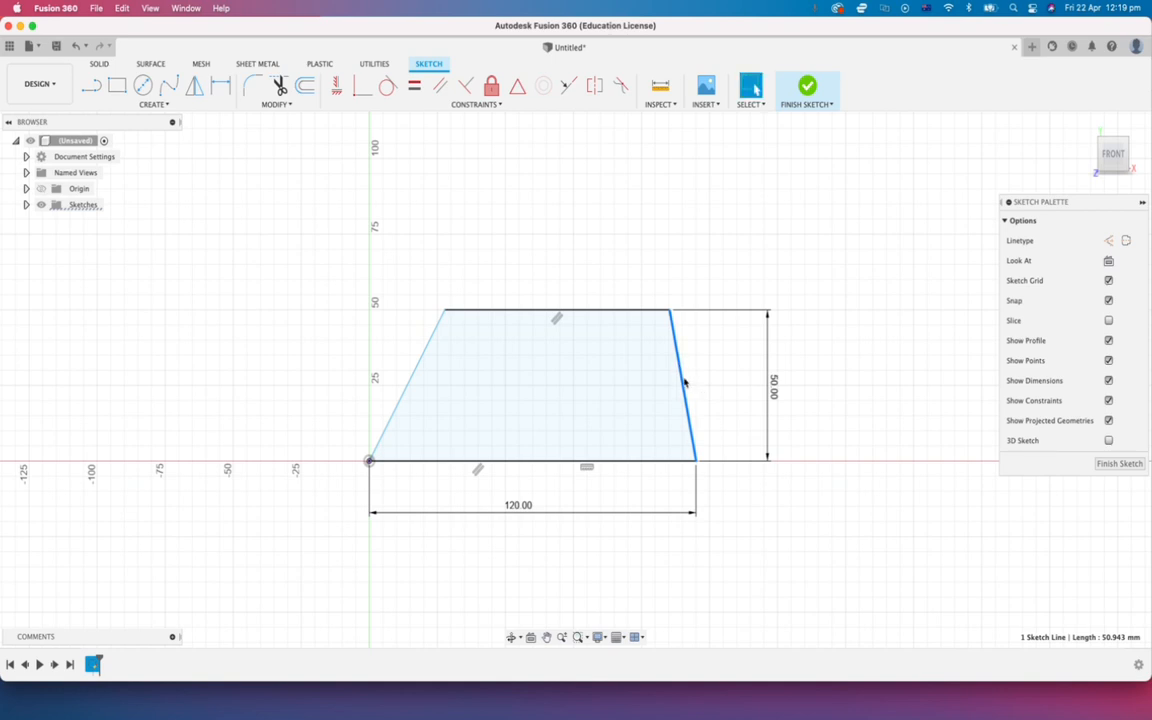
click(725, 490)
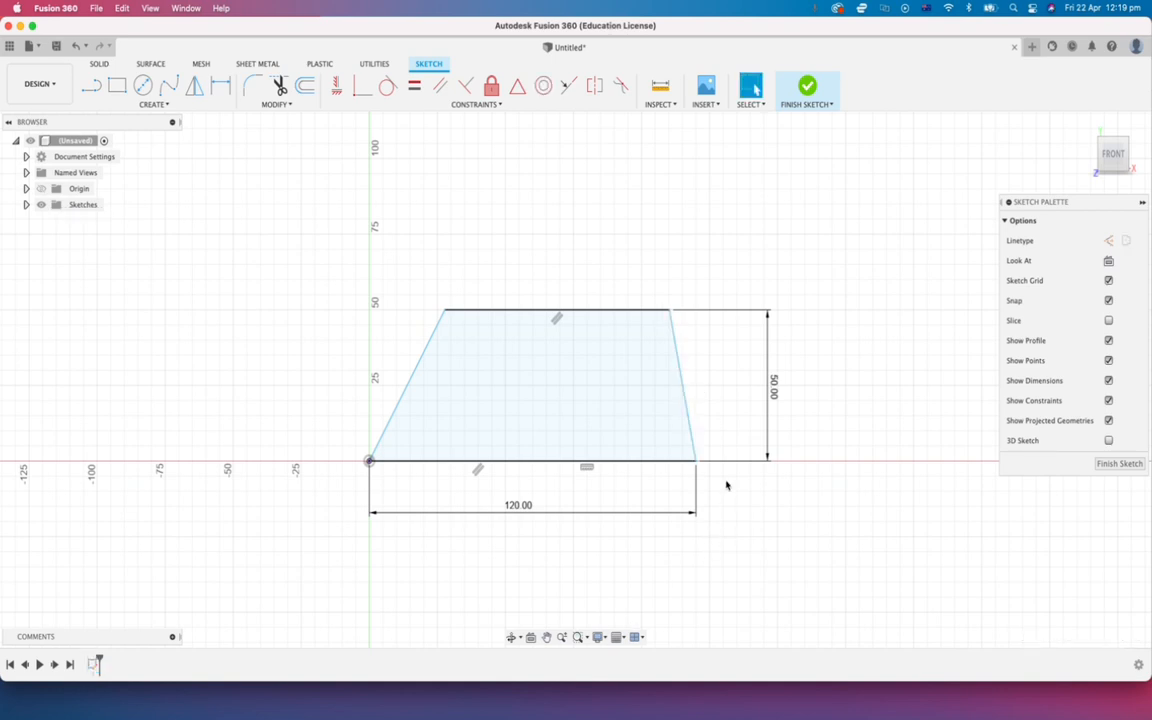
click(679, 372)
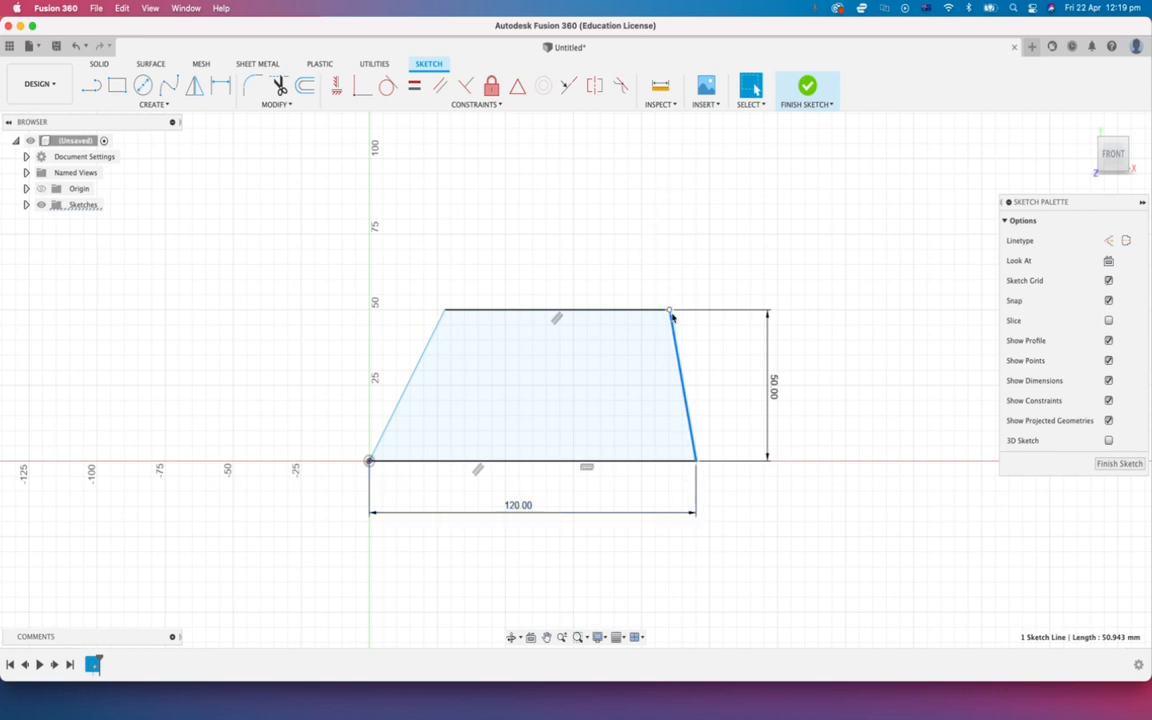
mouse_move(670, 313)
mouse_down()
mouse_move(702, 314)
mouse_move(656, 319)
mouse_move(710, 312)
mouse_move(659, 313)
mouse_up()
mouse_move(382, 440)
mouse_down()
mouse_move(355, 432)
mouse_move(388, 431)
mouse_up()
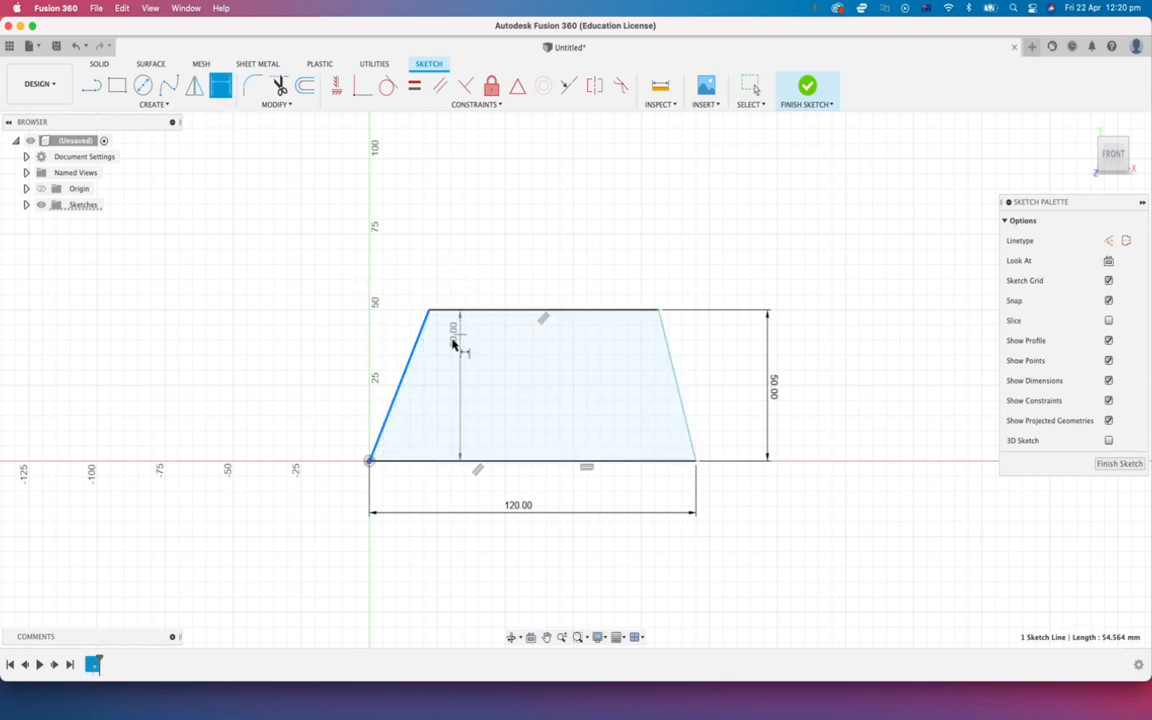
key(Escape)
key(super+z)
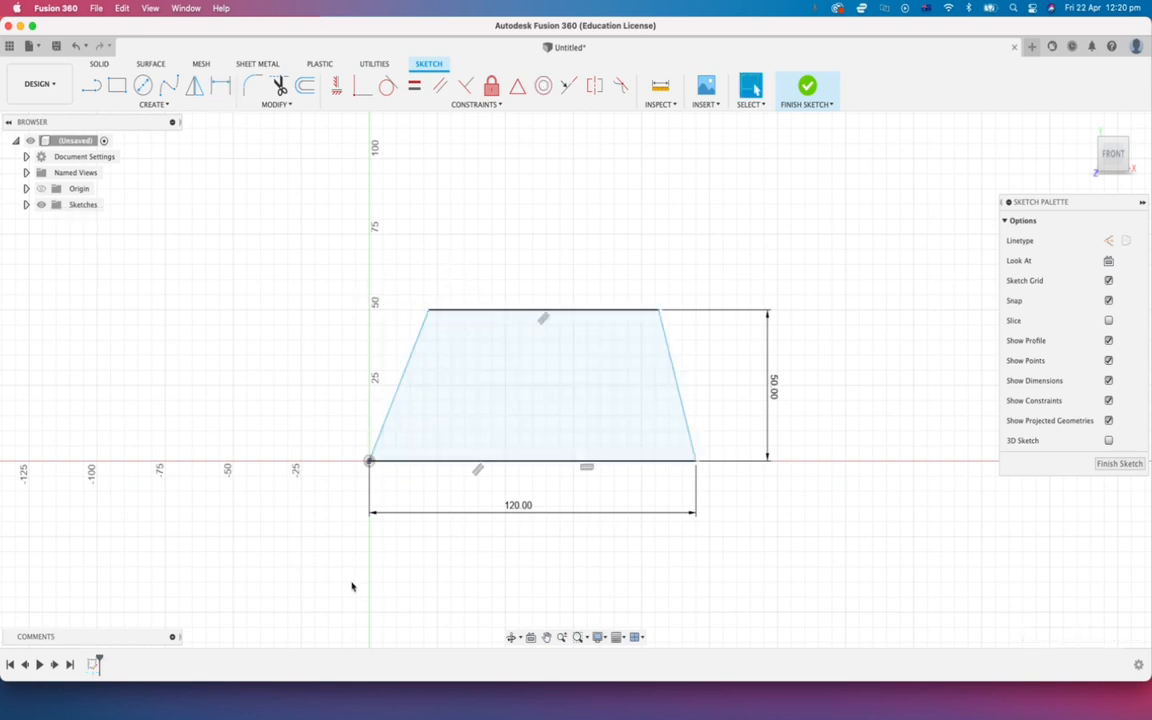
- Dimension the angle between the trapezoid's left slanted side and its bottom line at 70°
key(d)
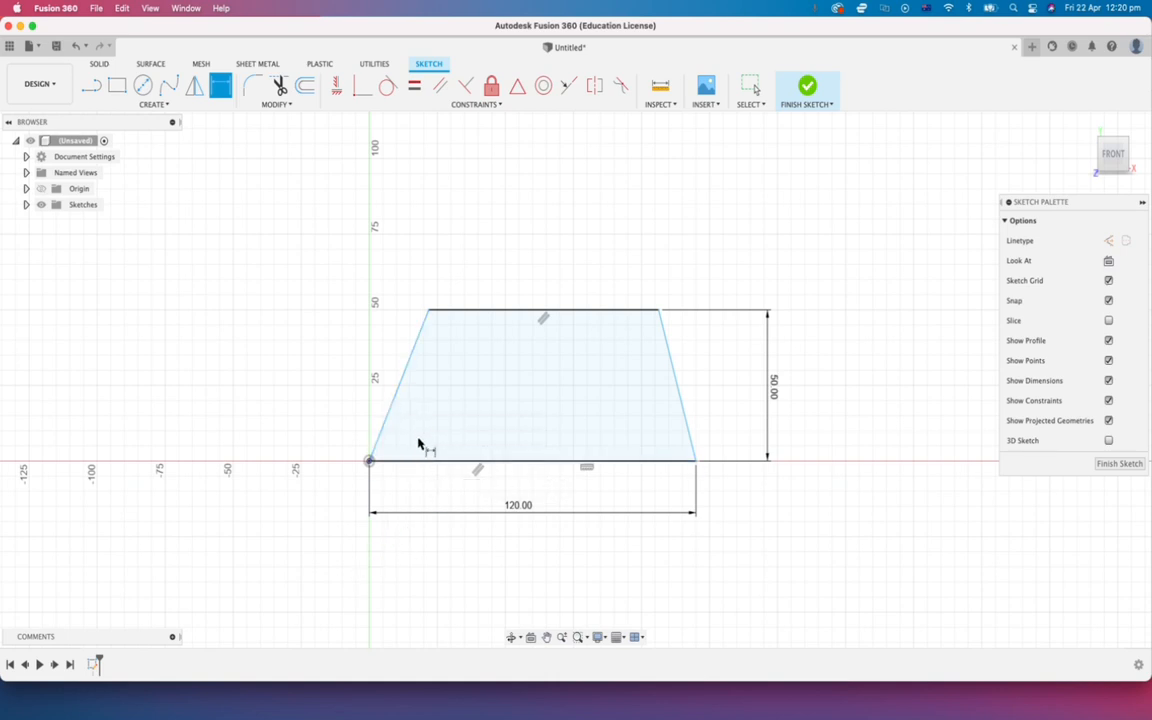
click(394, 401)
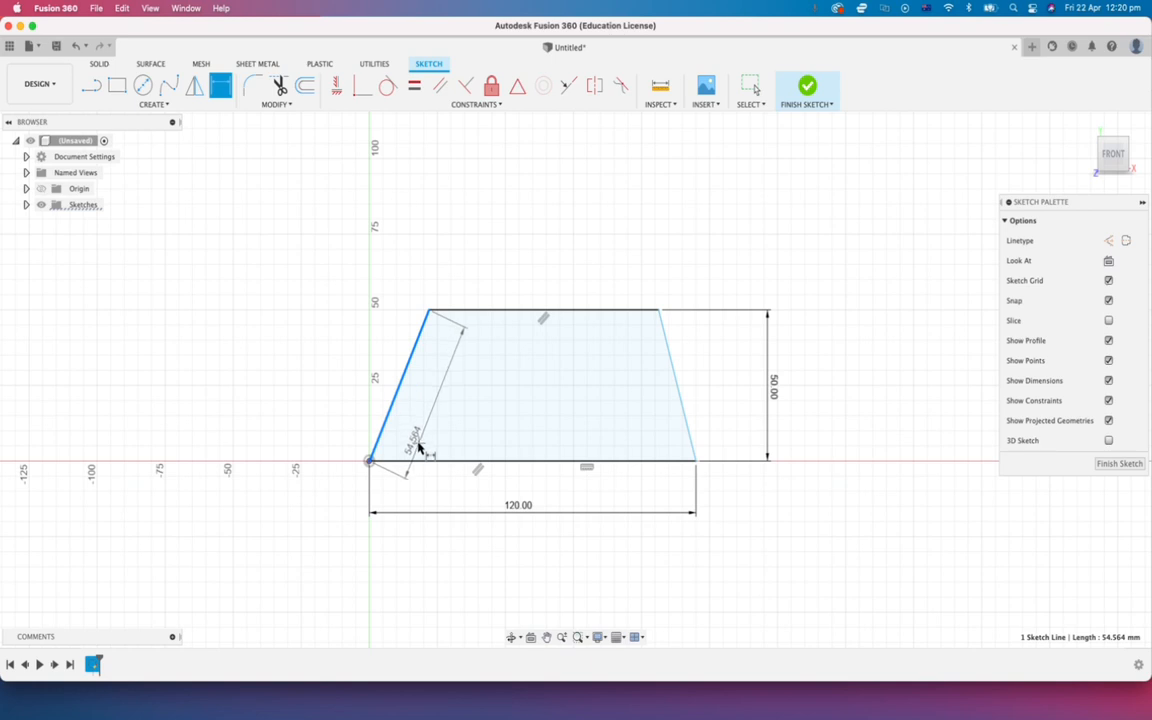
click(412, 460)
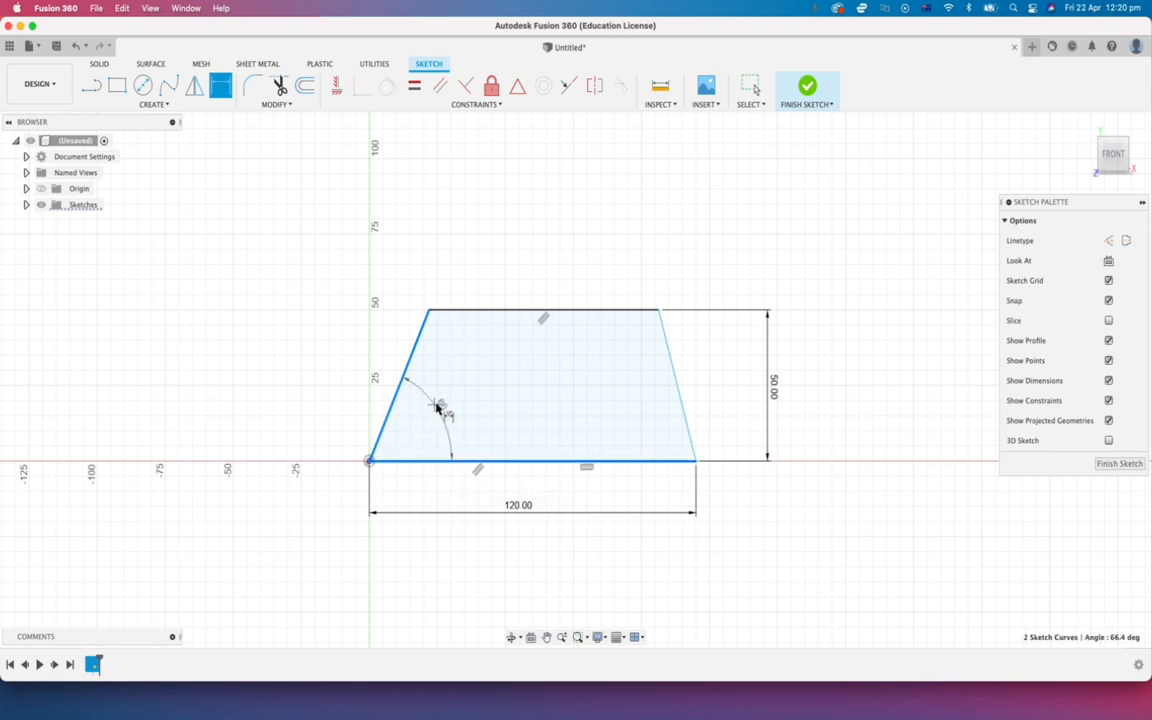
click(443, 404)
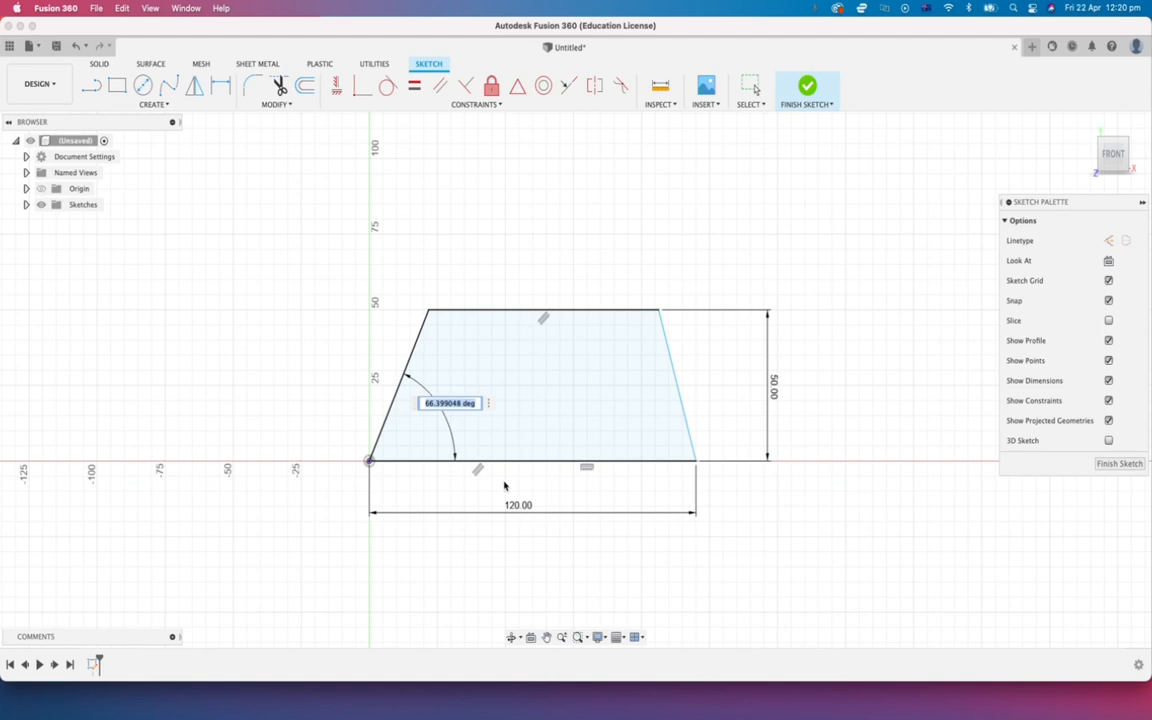
text(80)
key(Return)
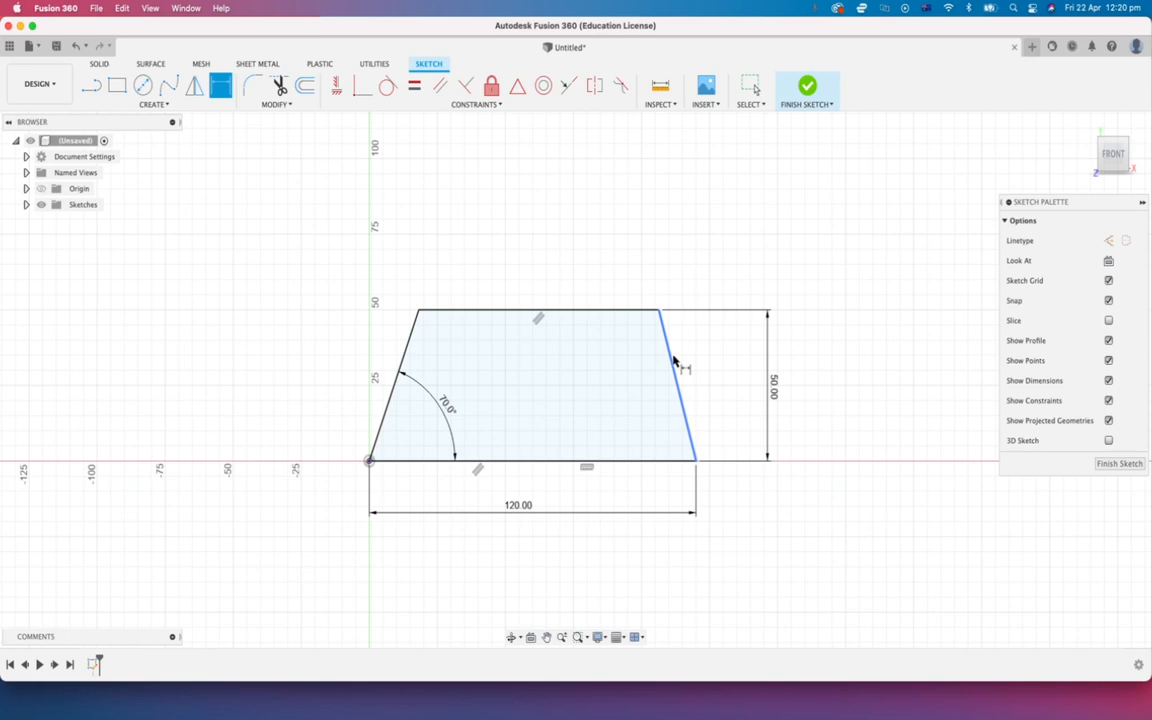
- Constrain the trapezoid's right slanted side to be vertical
click(337, 92)
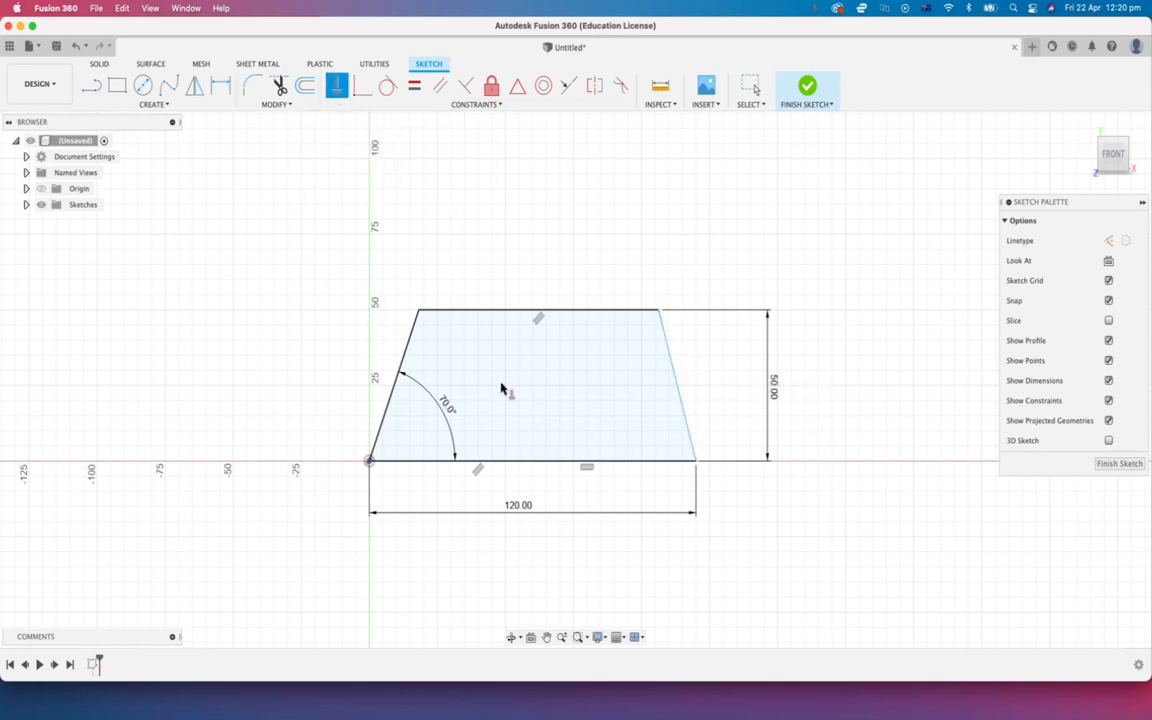
click(675, 377)
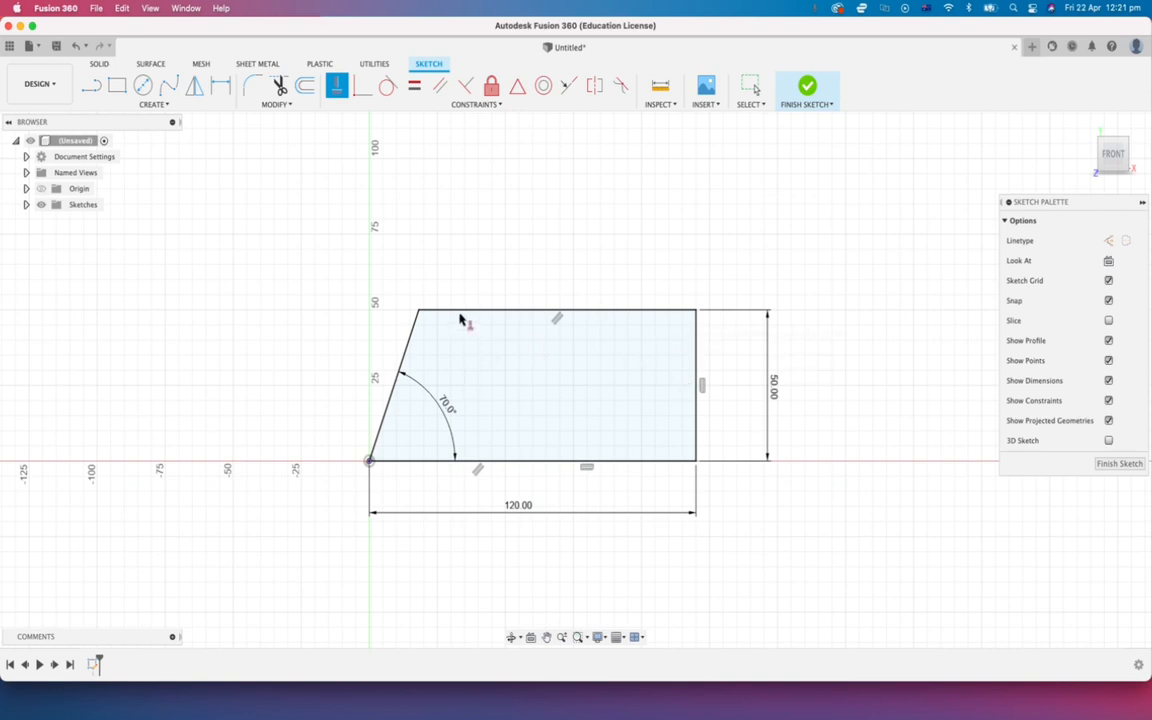
- Try to add a length dimension to the trapezoid's top line, declining a driven dimension
key(d)
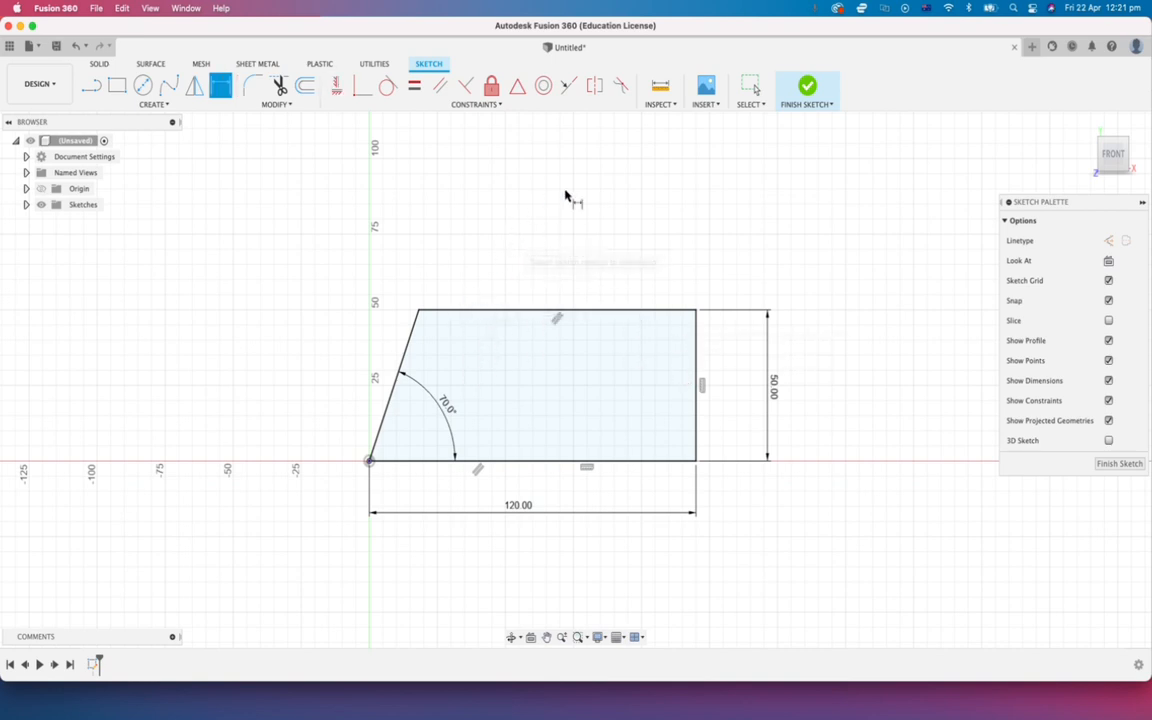
click(527, 311)
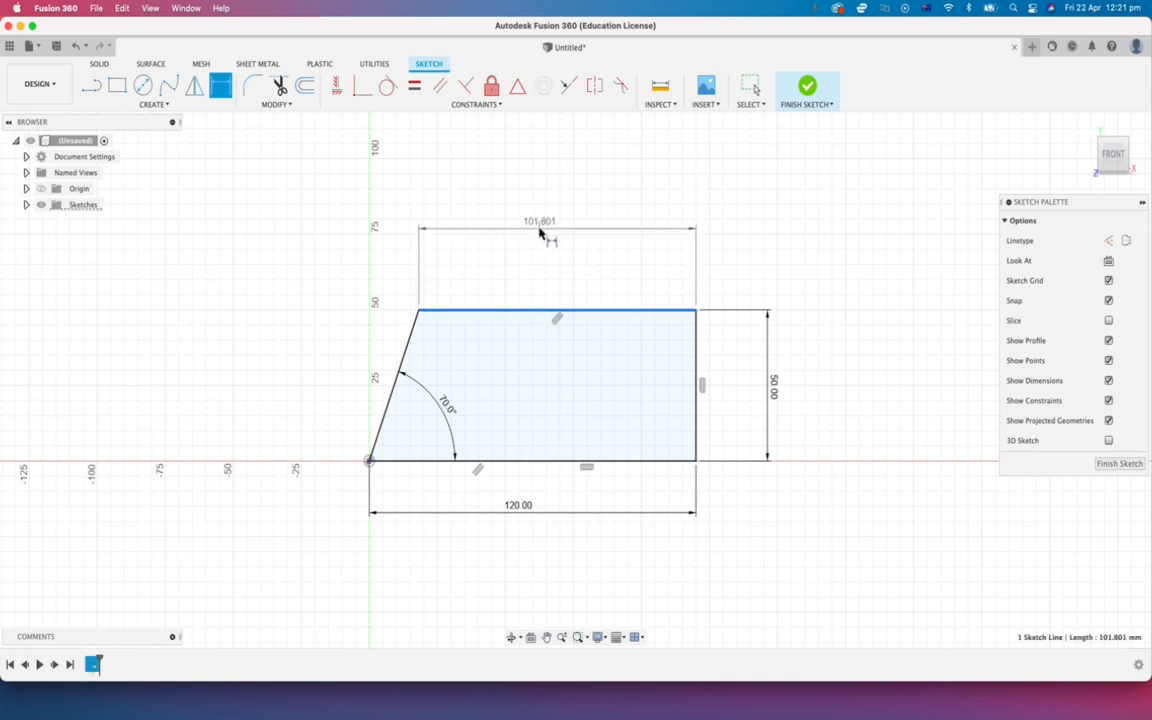
click(538, 229)
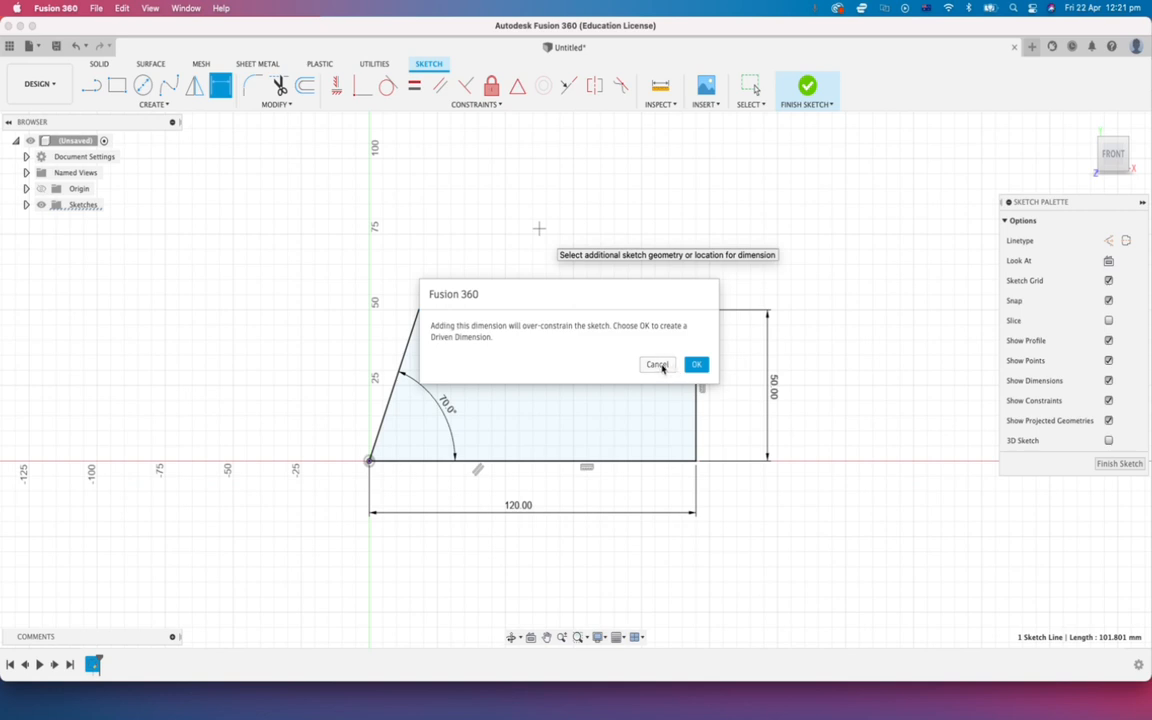
click(657, 364)
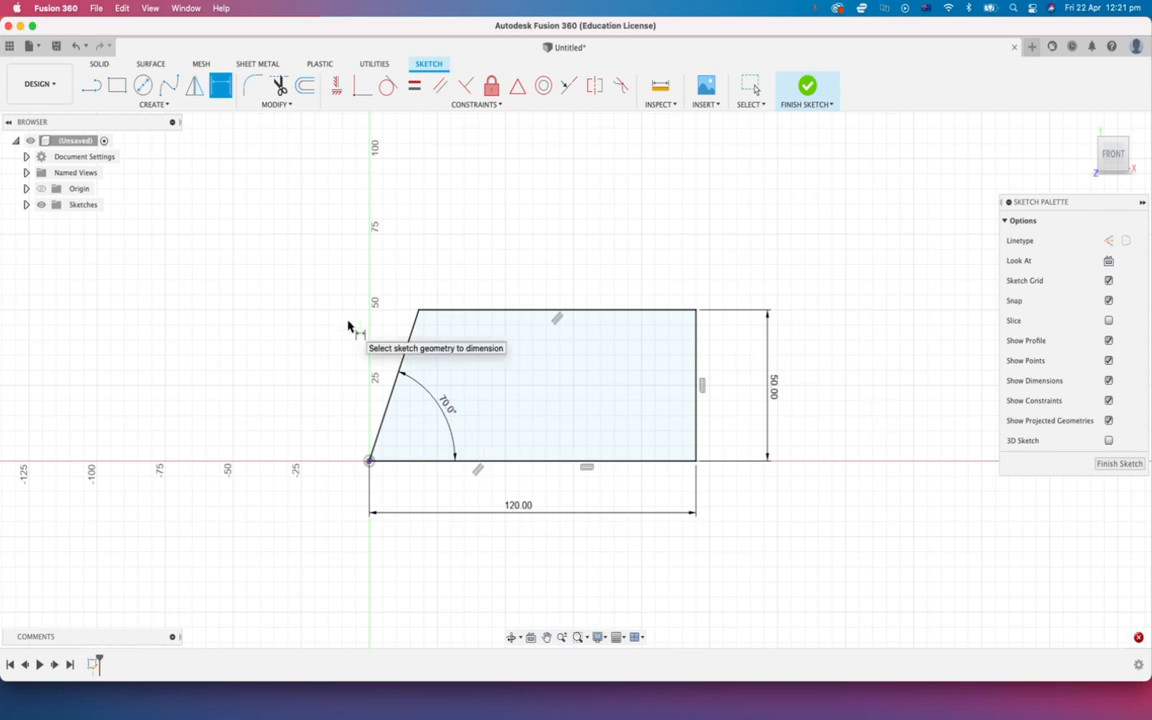
- Dimension the top line's length above the outline and accept it as a driven dimension
click(509, 312)
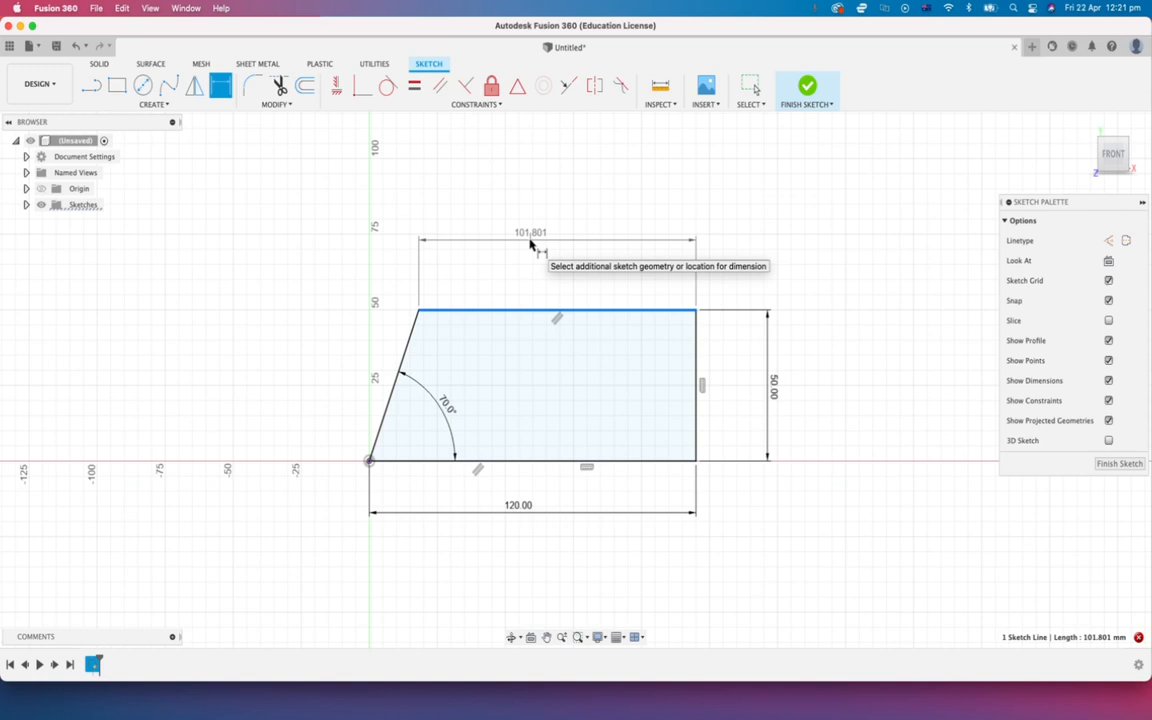
click(531, 244)
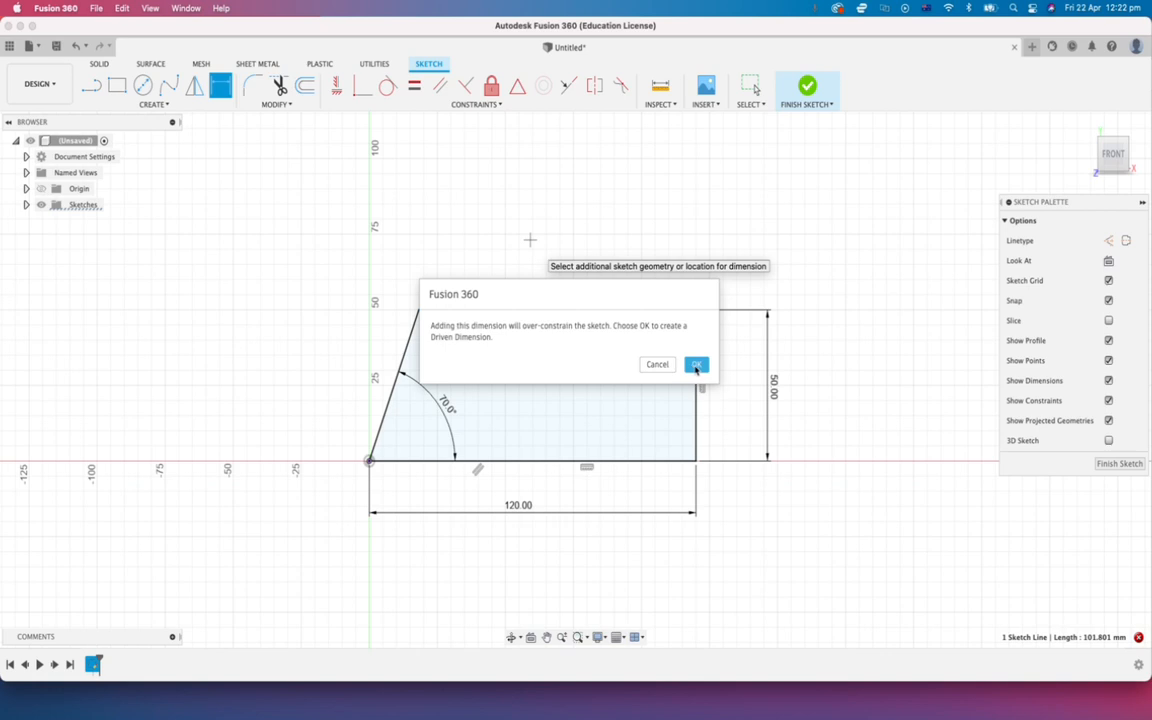
click(696, 366)
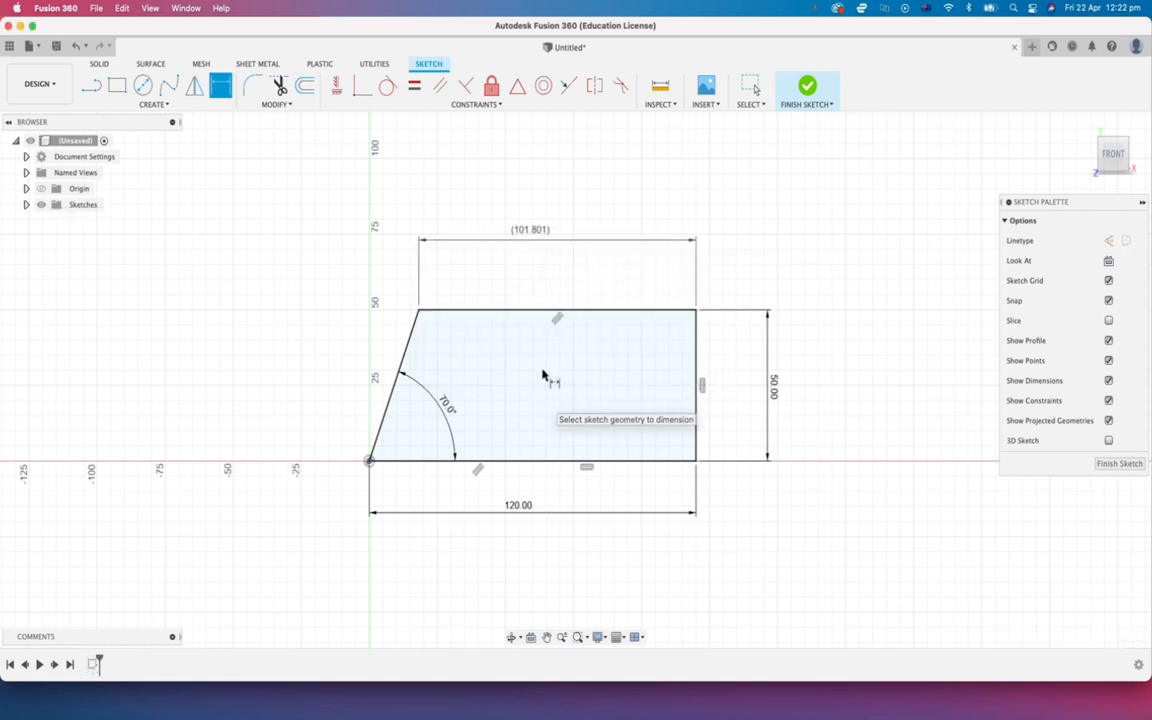
click(536, 231)
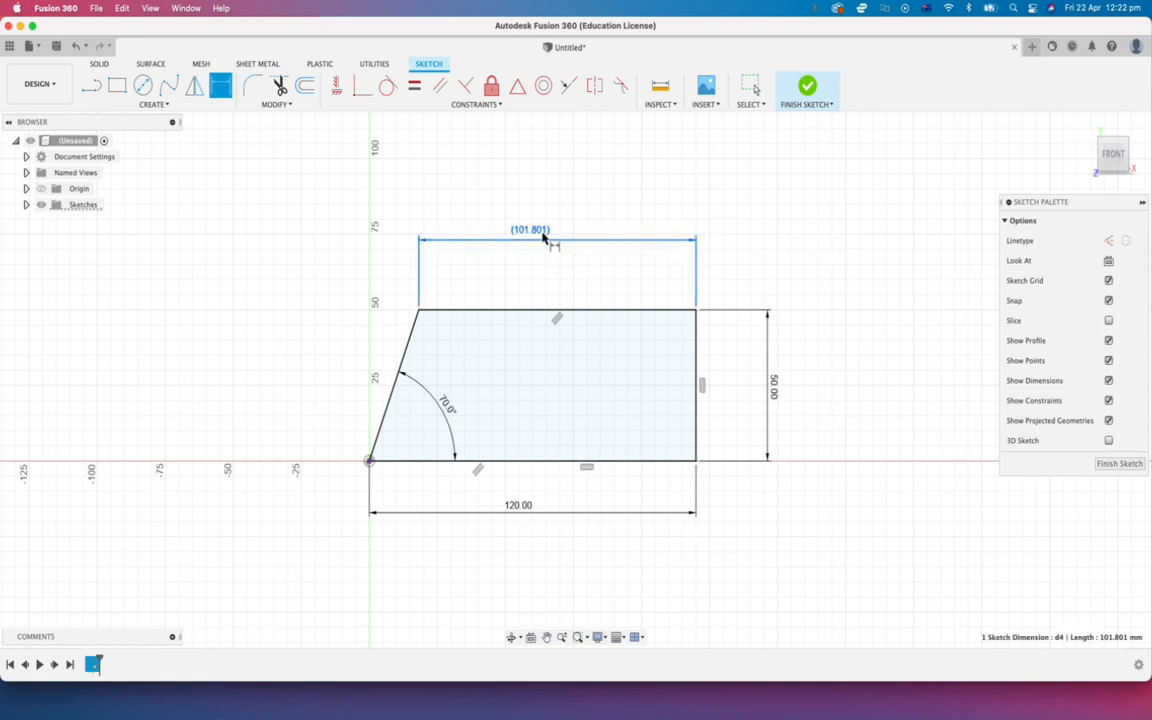
key(Escape)
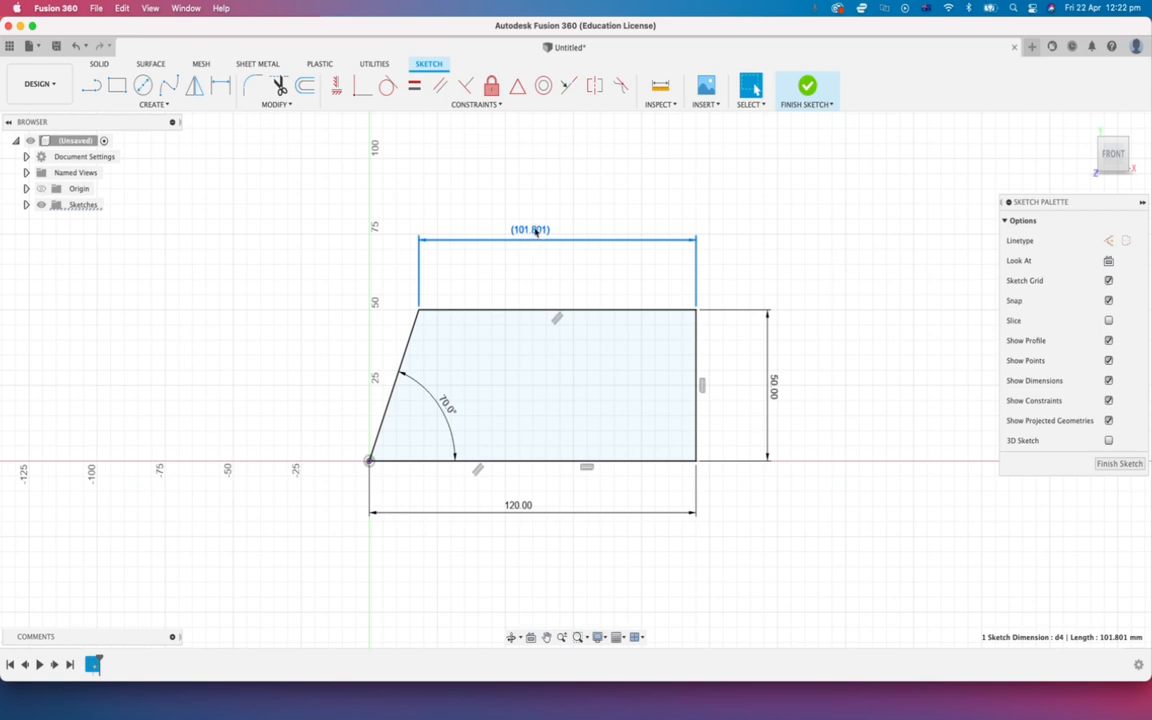
click(653, 190)
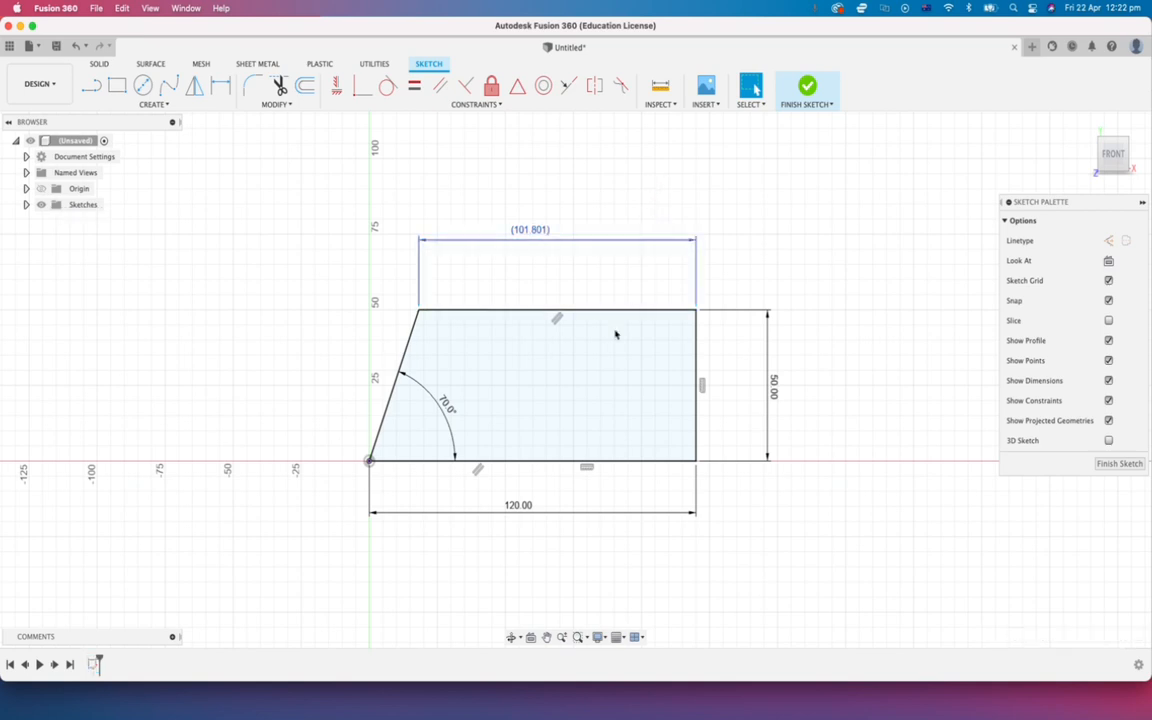
- Set the bottom line's length to 140 mm
double_click(516, 507)
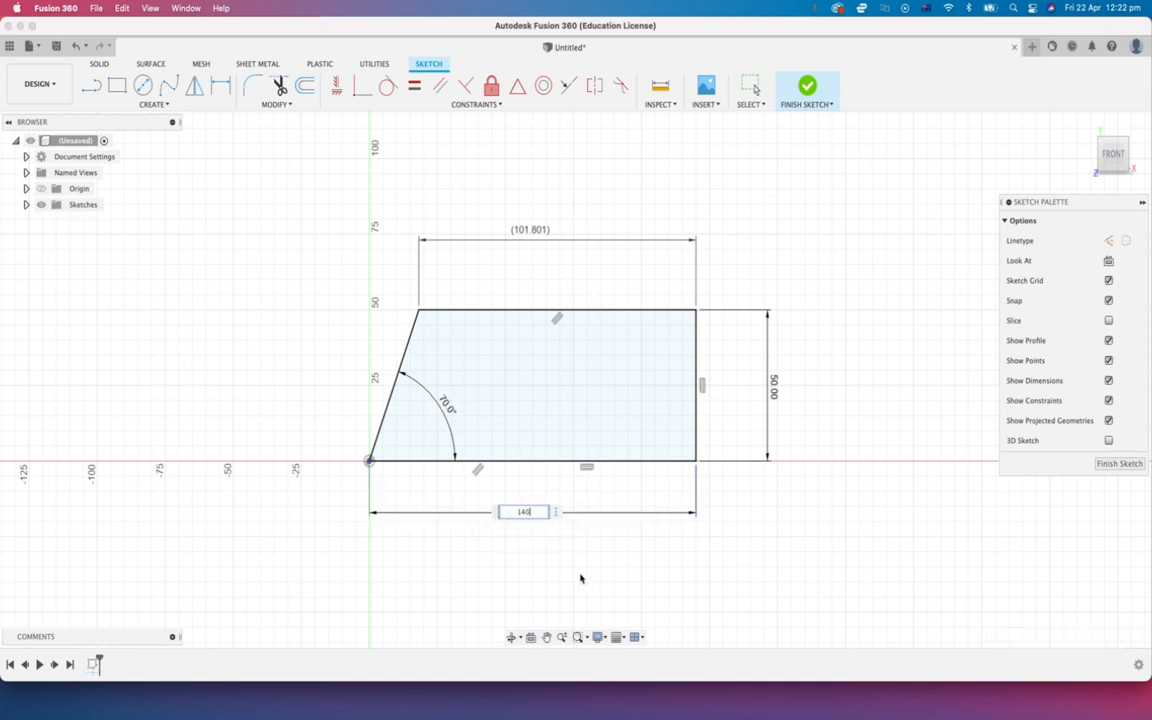
key(Return)
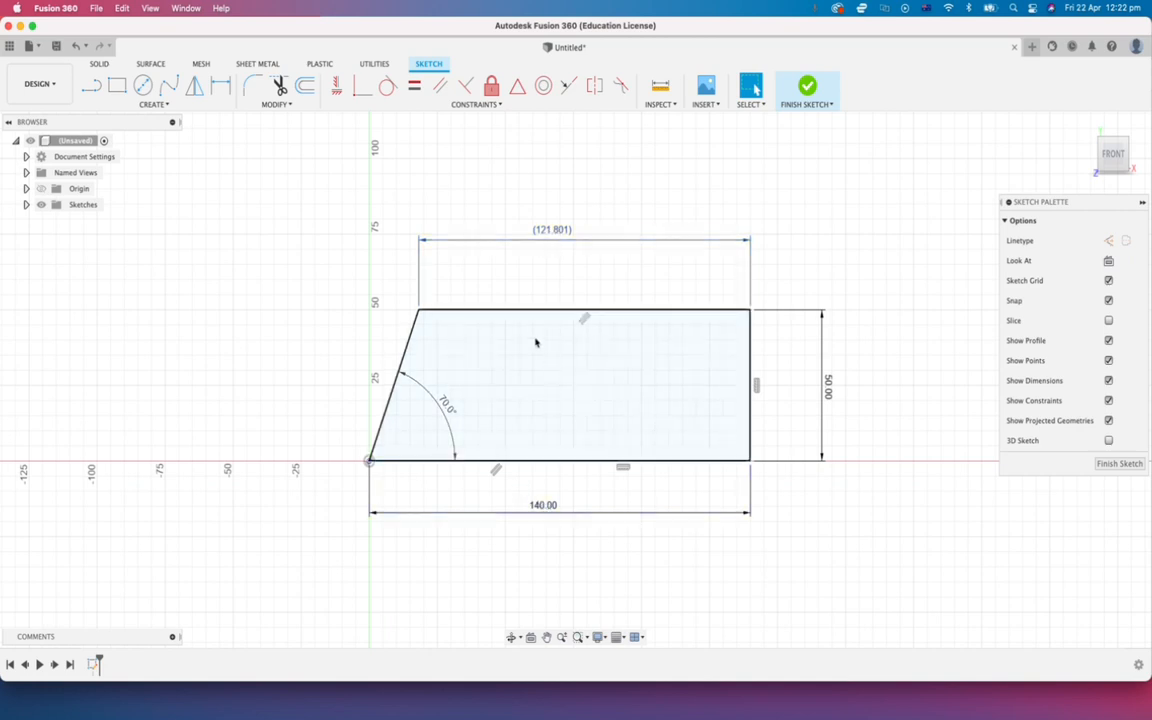
- Delete the driven dimension above the trapezoid's top line
click(548, 234)
key(Delete)
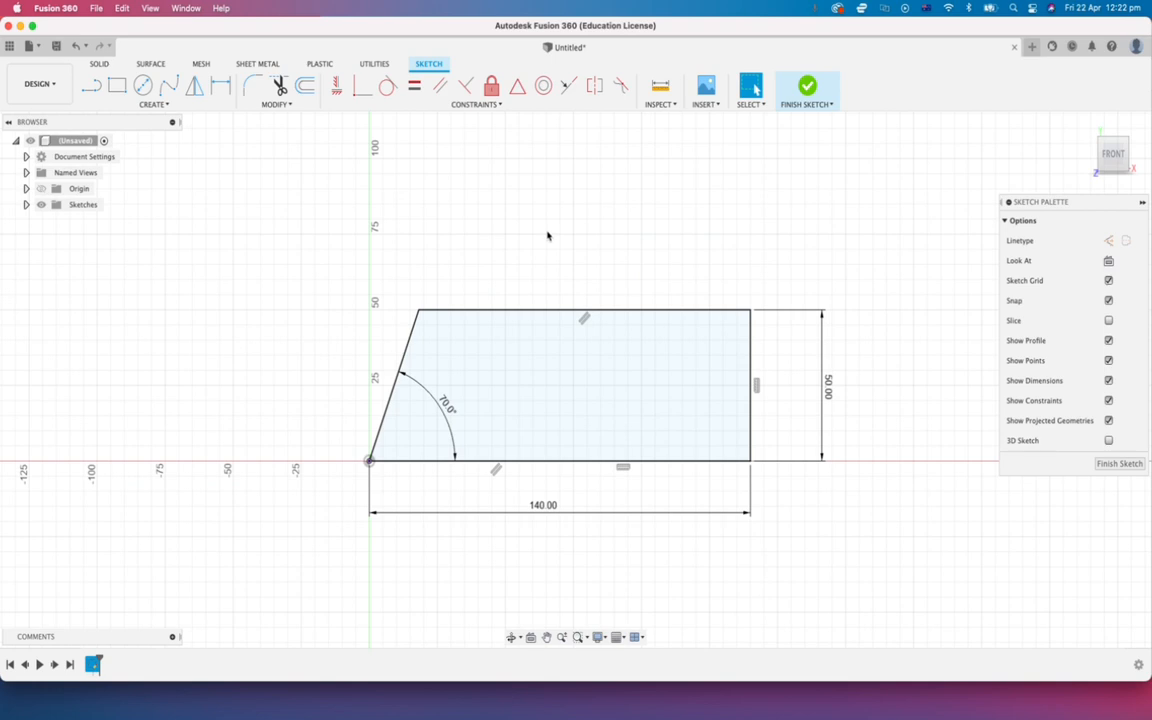
- Try the angle between the left slanted side and the bottom line at 80° and at 30°
double_click(445, 404)
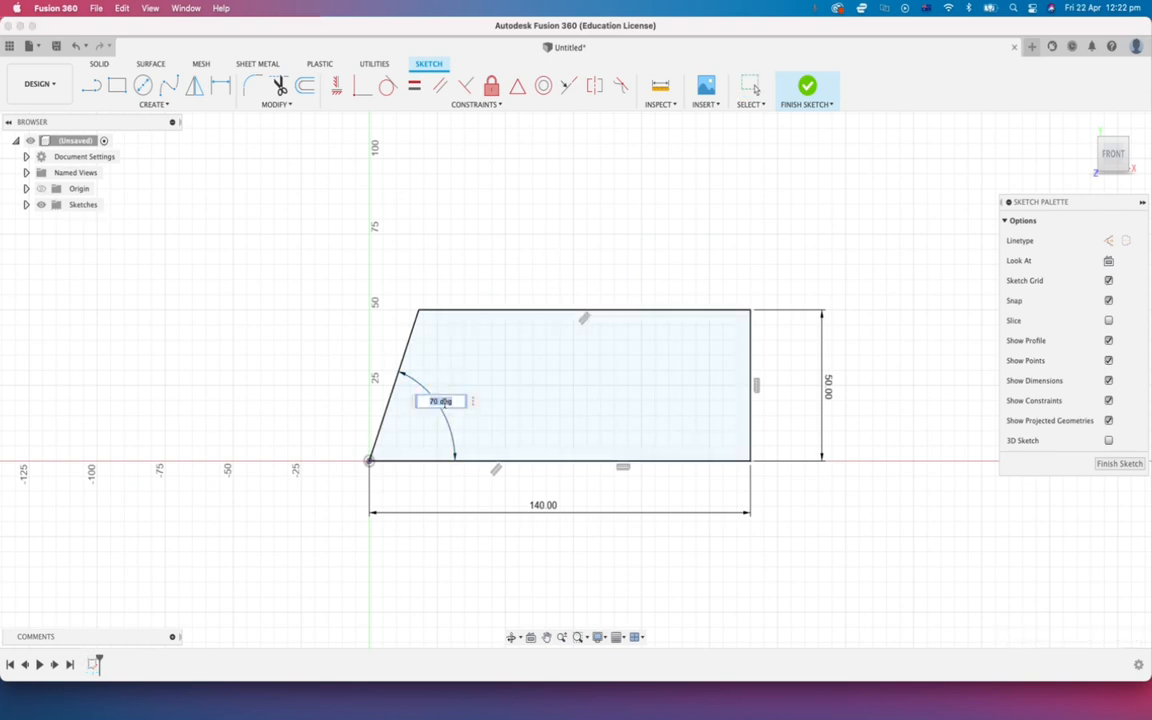
text(80)
key(Return)
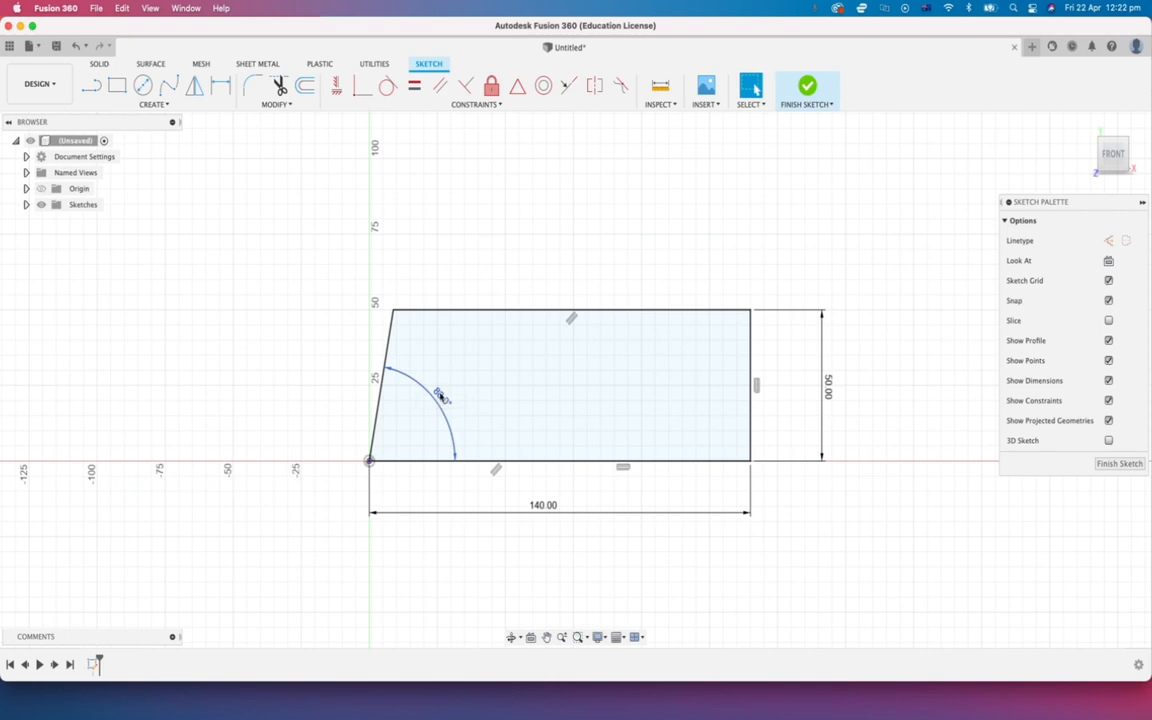
double_click(441, 396)
text(30)
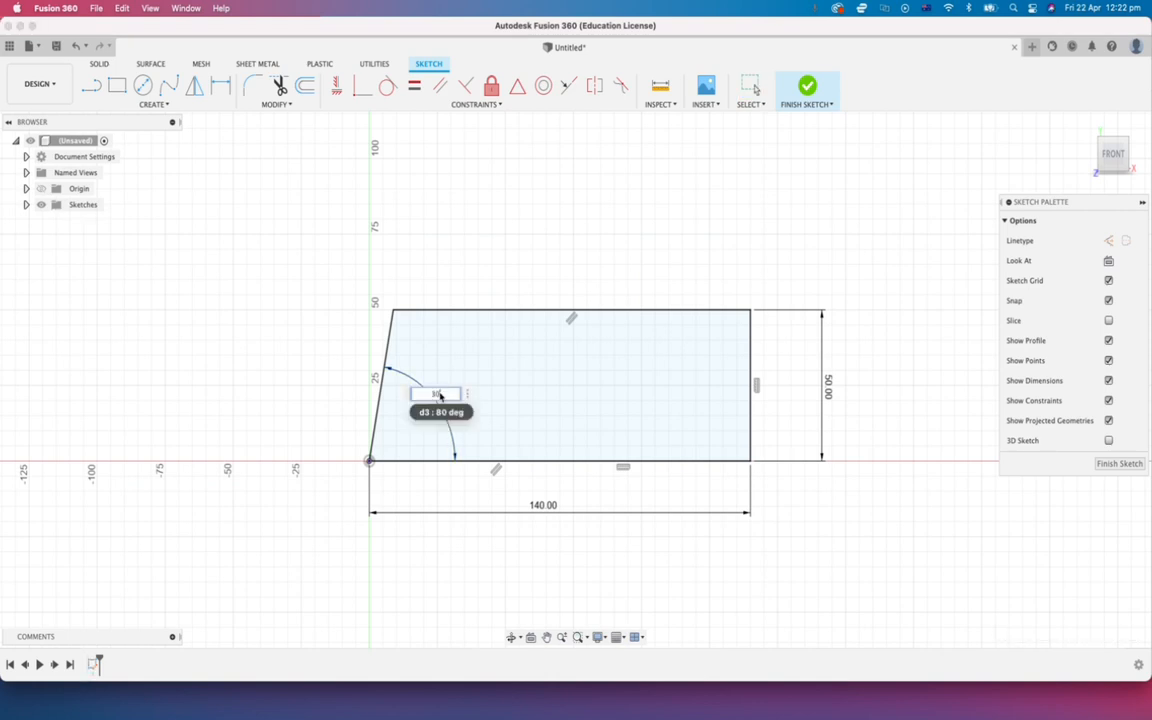
key(Return)
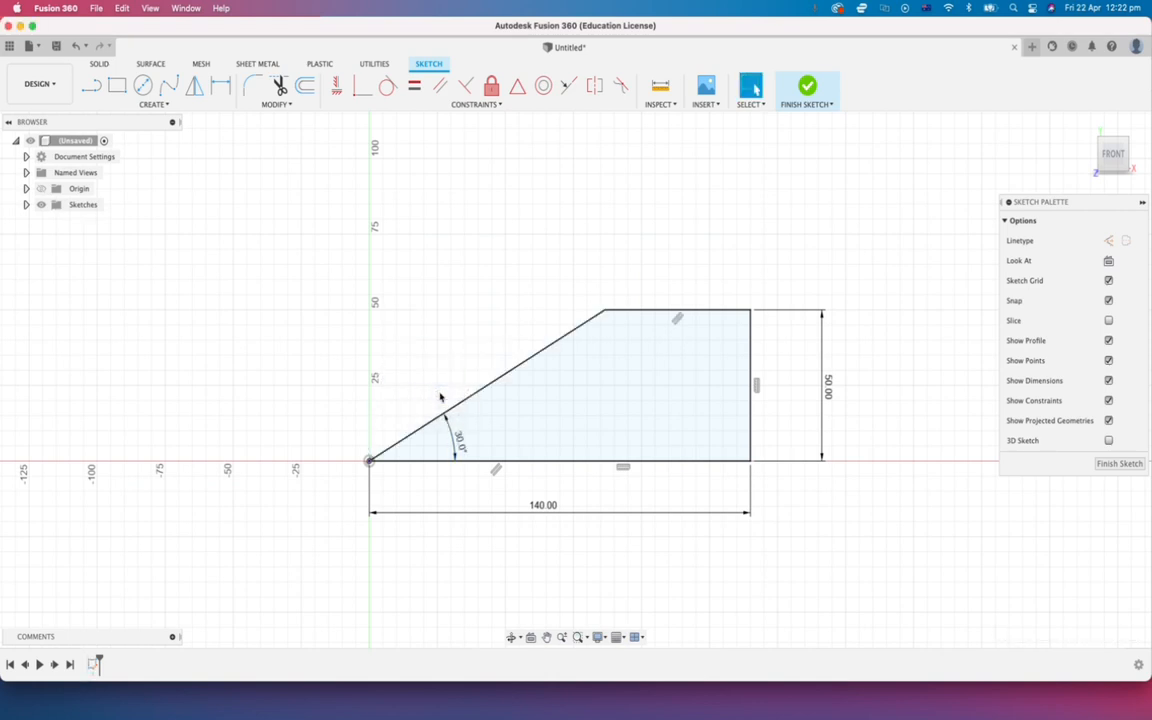
- Set the angle between the left slanted side and the bottom line to 45°
double_click(458, 441)
text(45)
key(Return)
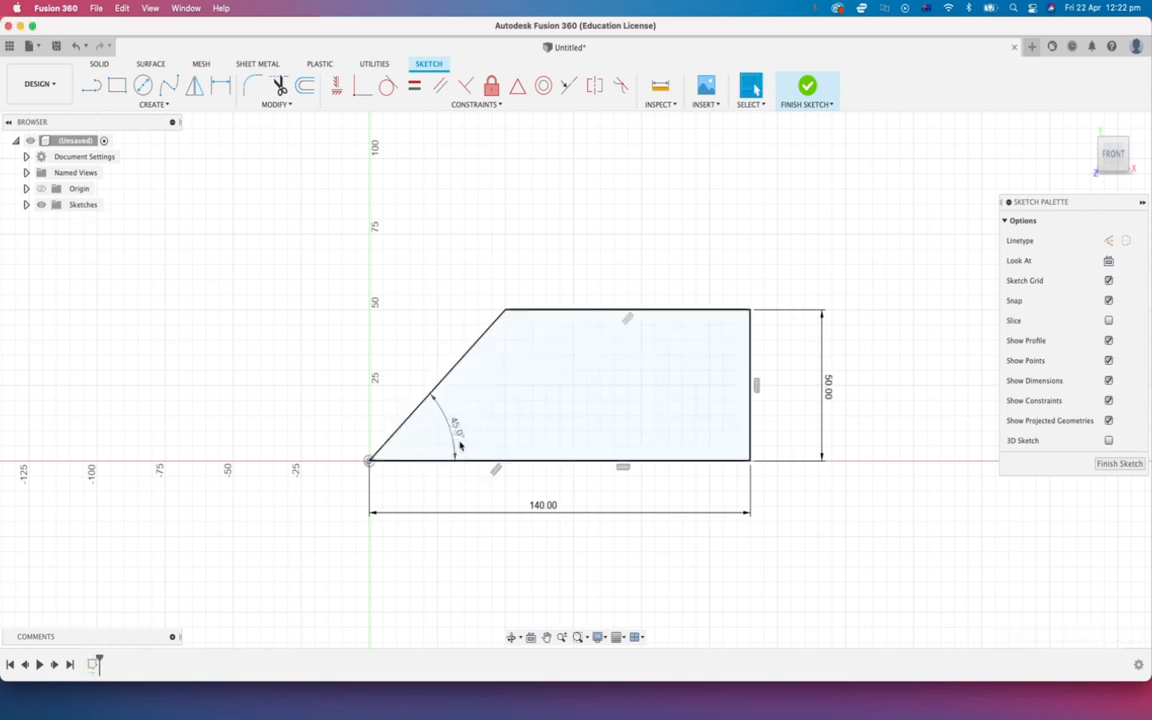